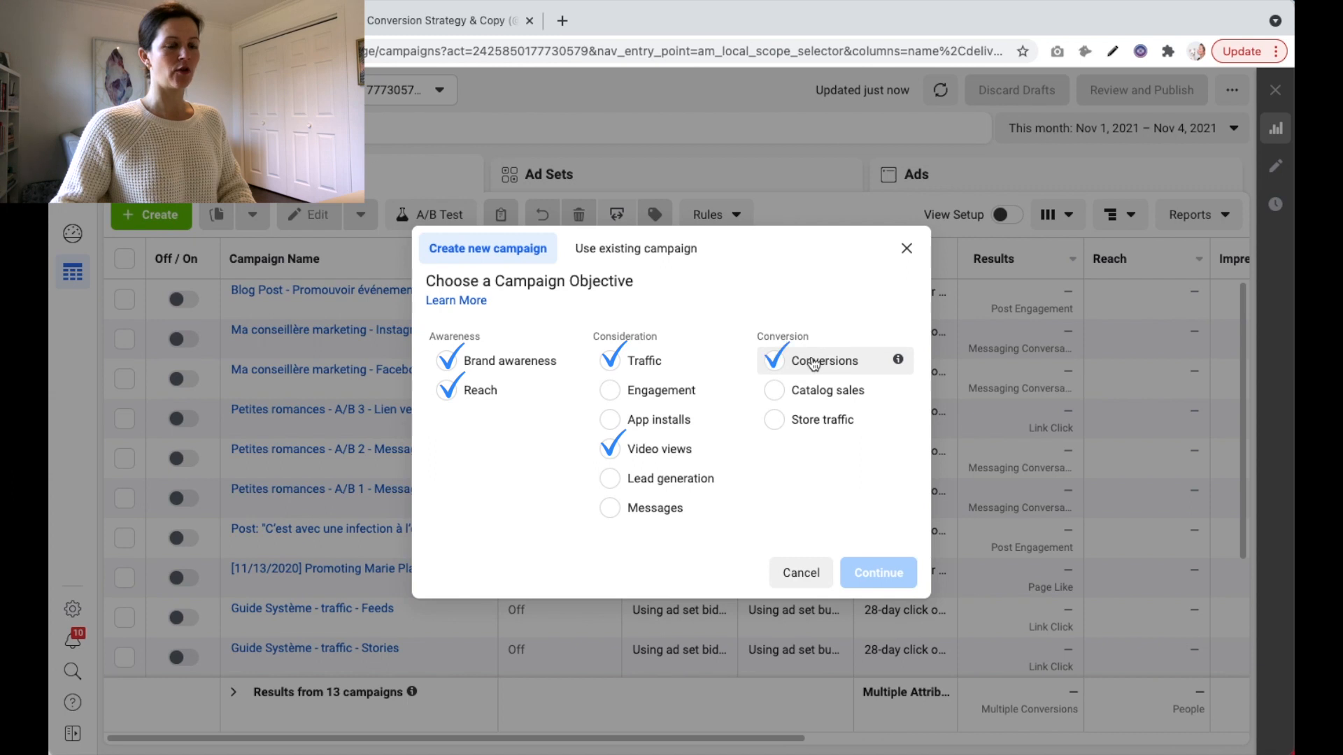
Create a campaign with the Traffic objective, using the advertiser's full name for the campaign, ad set and ad
left_click(652, 362)
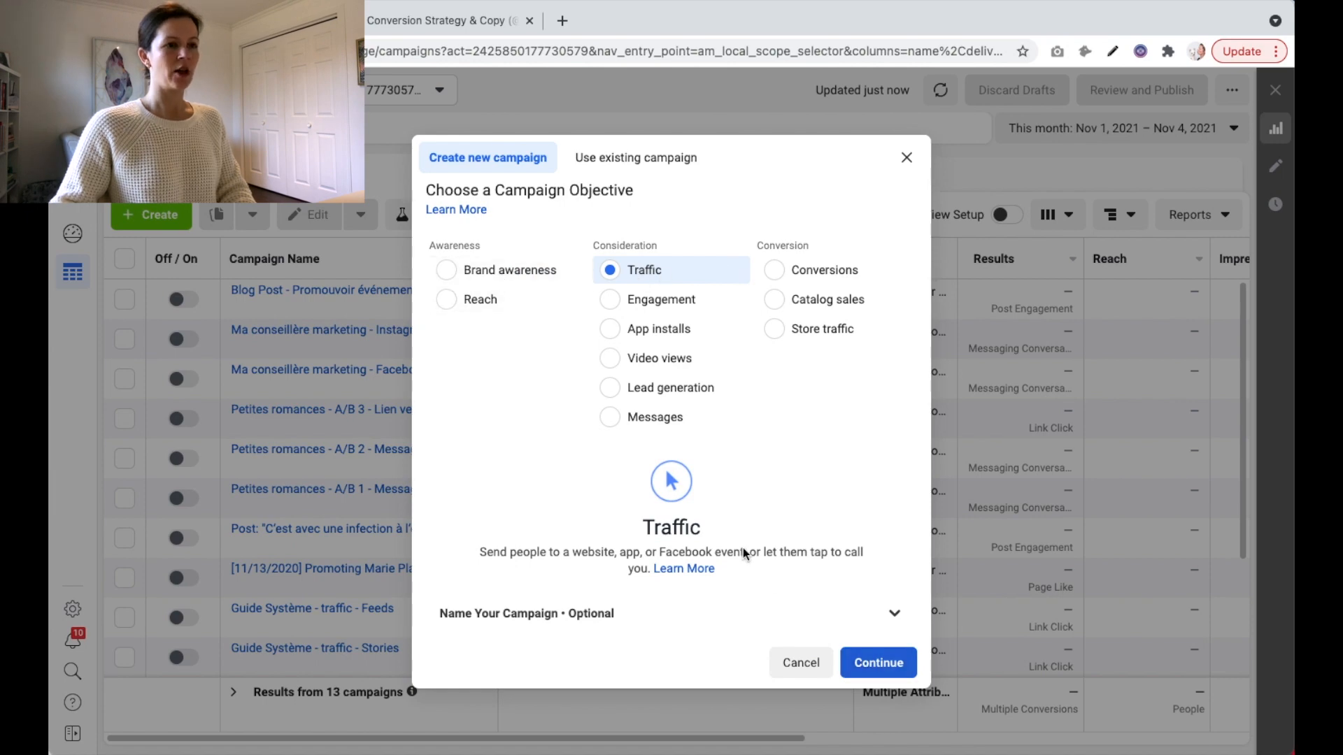
left_click(898, 617)
scroll(747, 591, "down", 3)
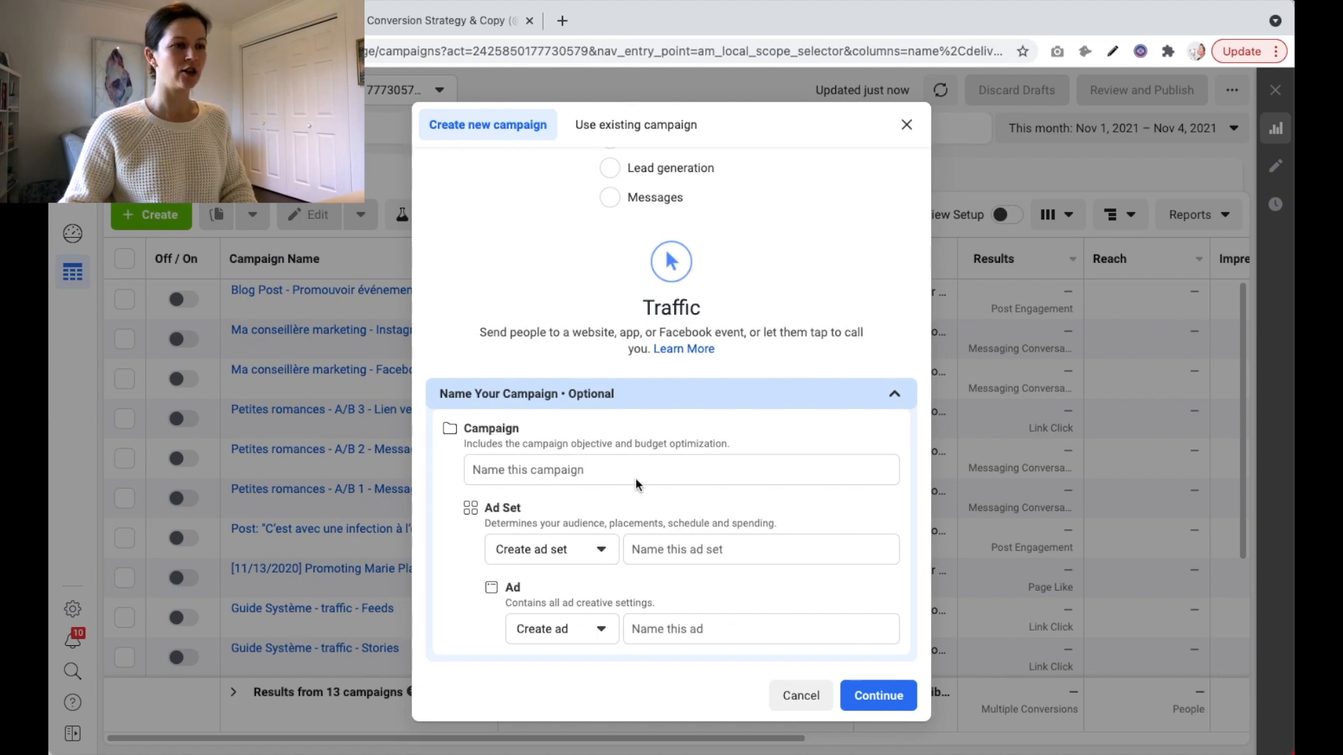
left_click(579, 478)
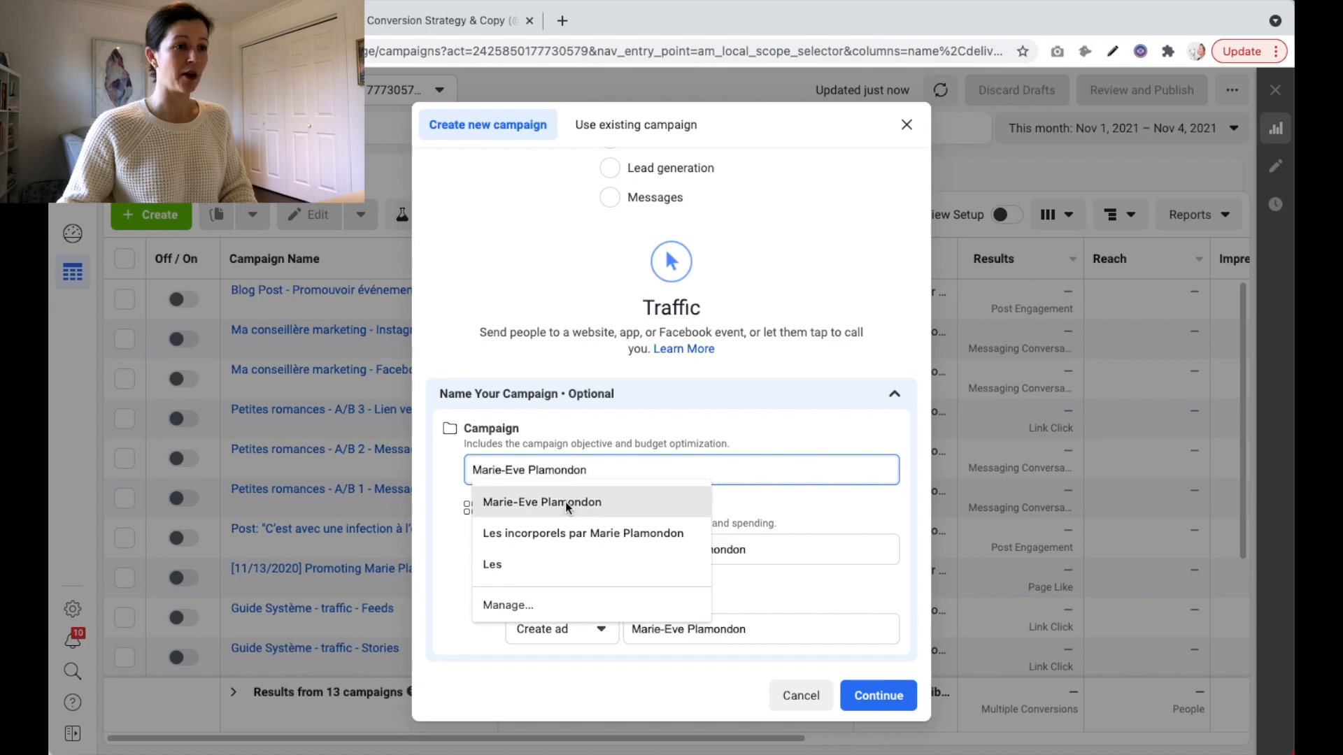
left_click(566, 501)
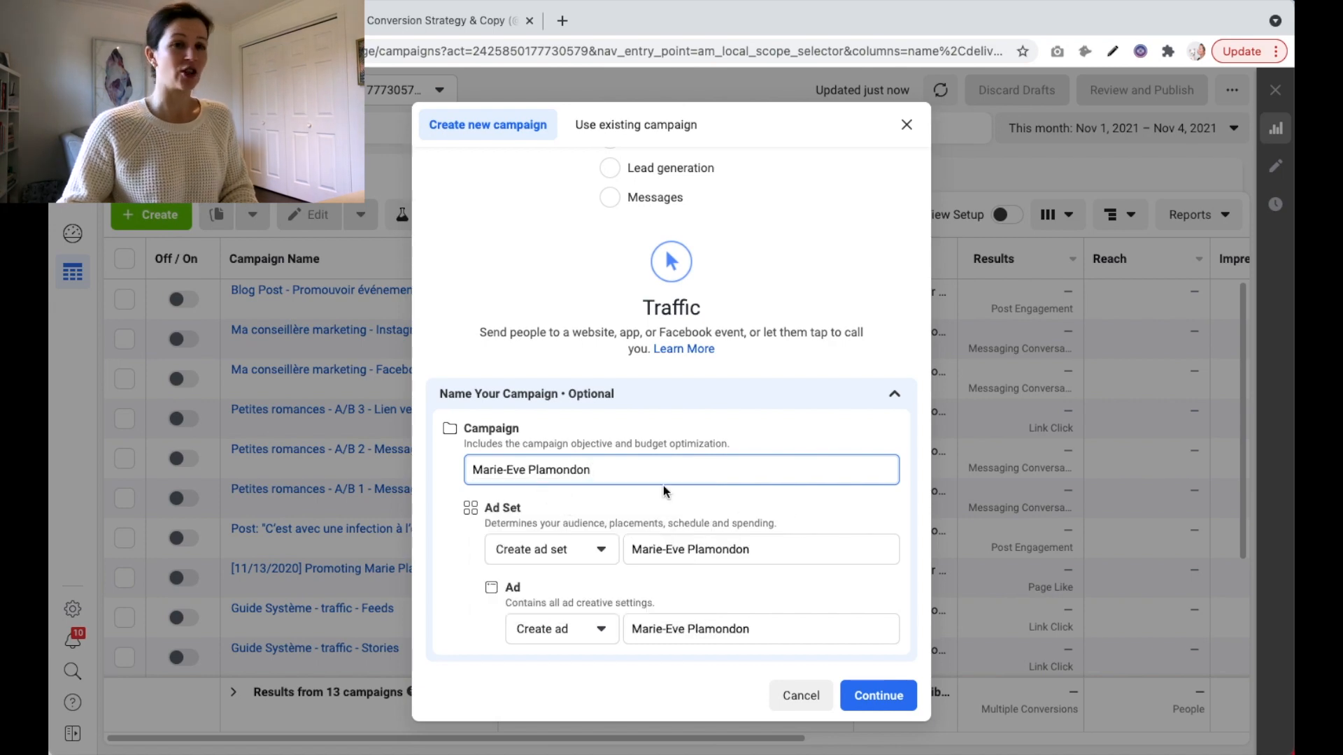
left_click(874, 695)
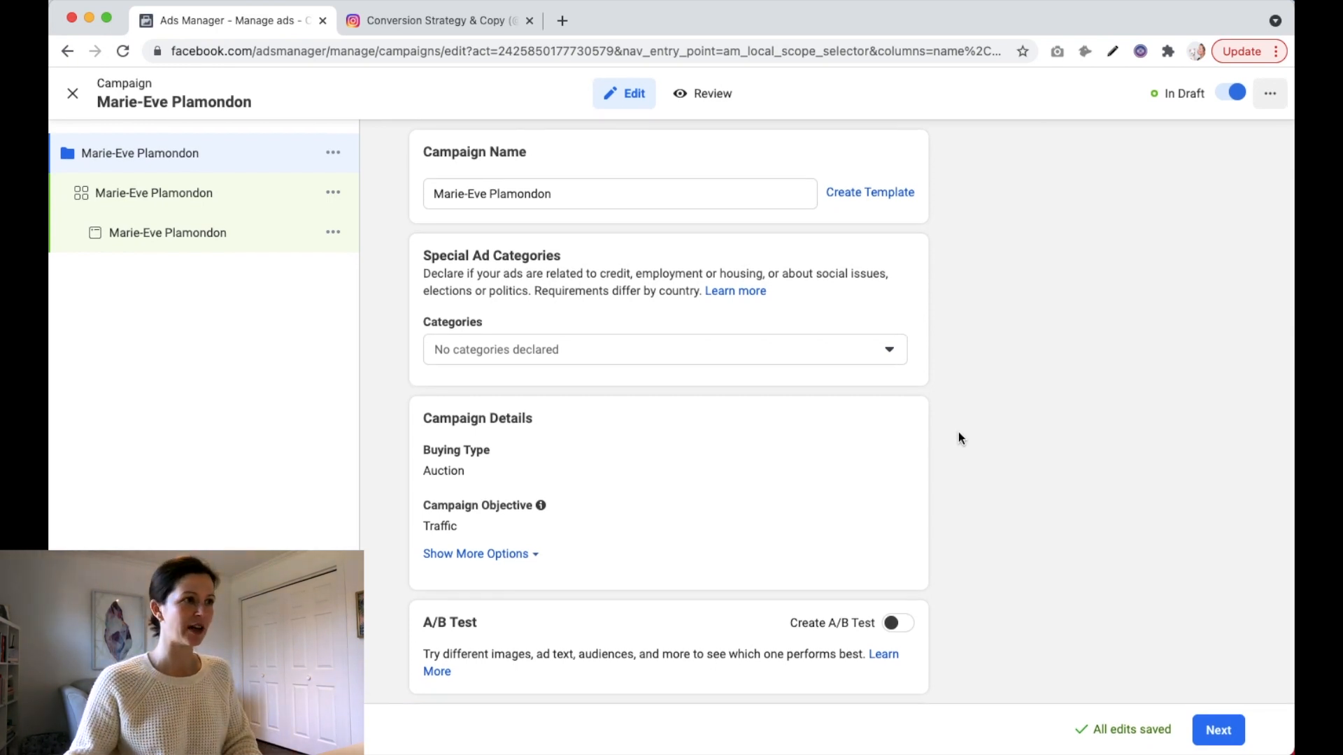
Keep the default campaign-level settings and continue to the ad set settings
scroll(958, 432, "down", 3)
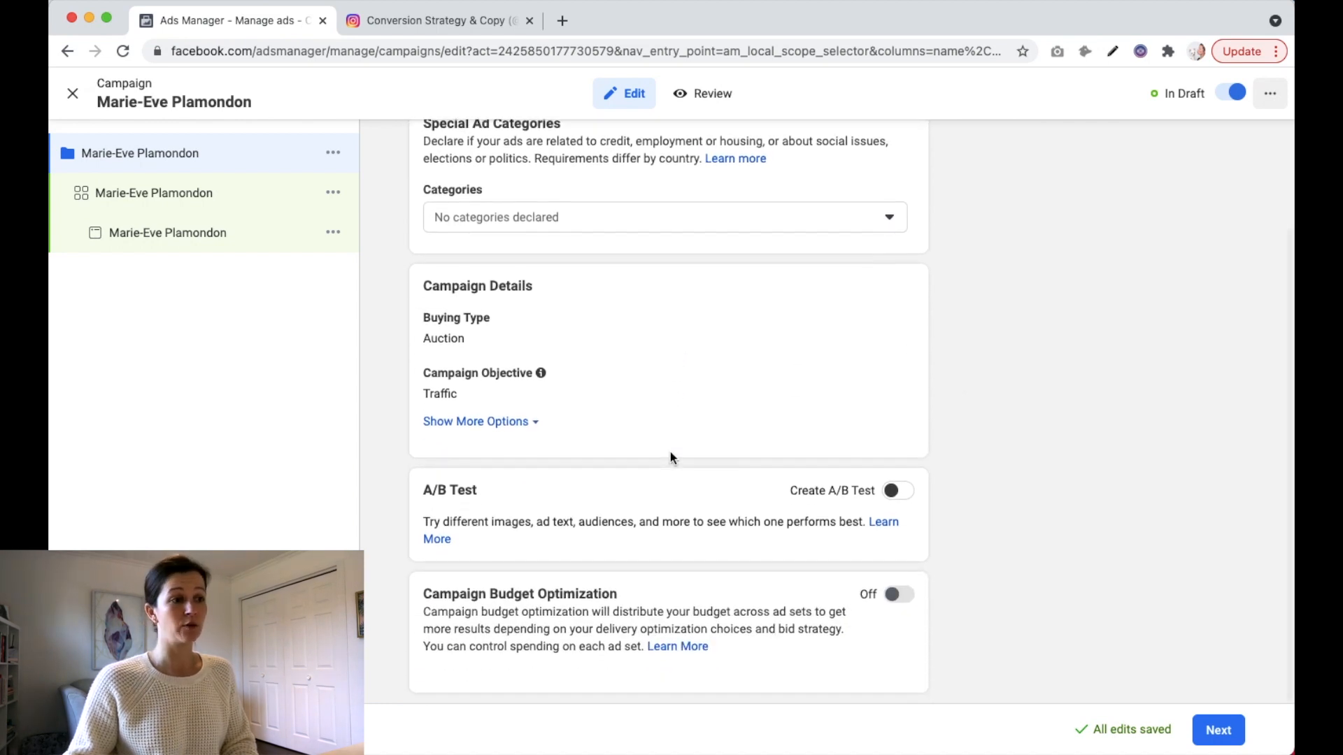
scroll(838, 421, "up", 3)
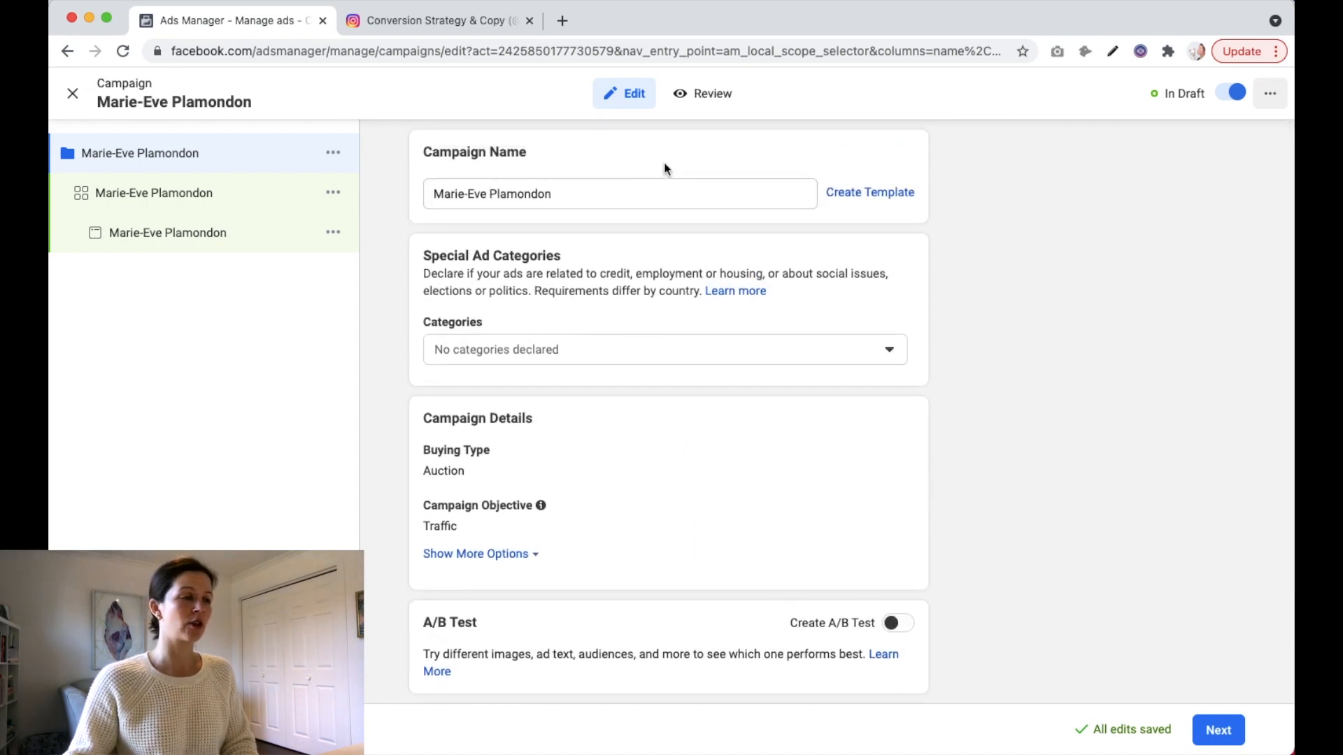
scroll(737, 309, "down", 4)
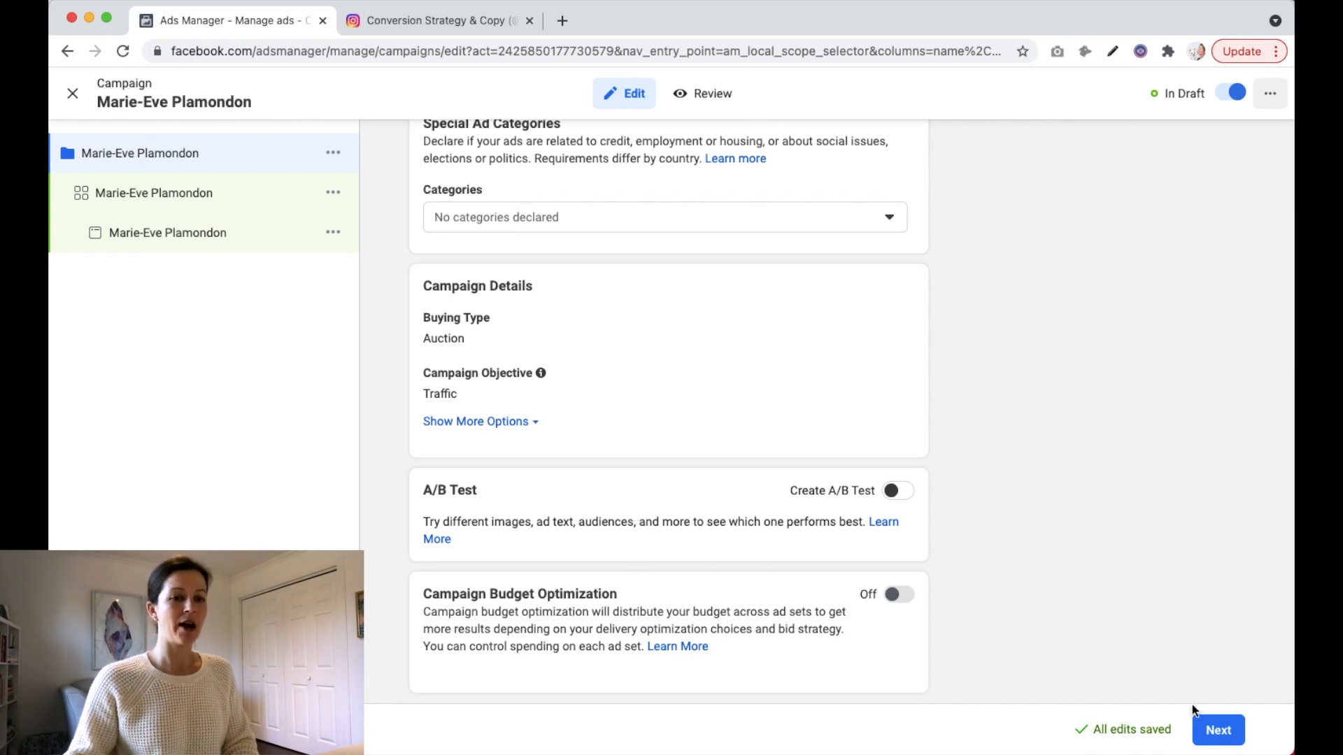
left_click(1210, 733)
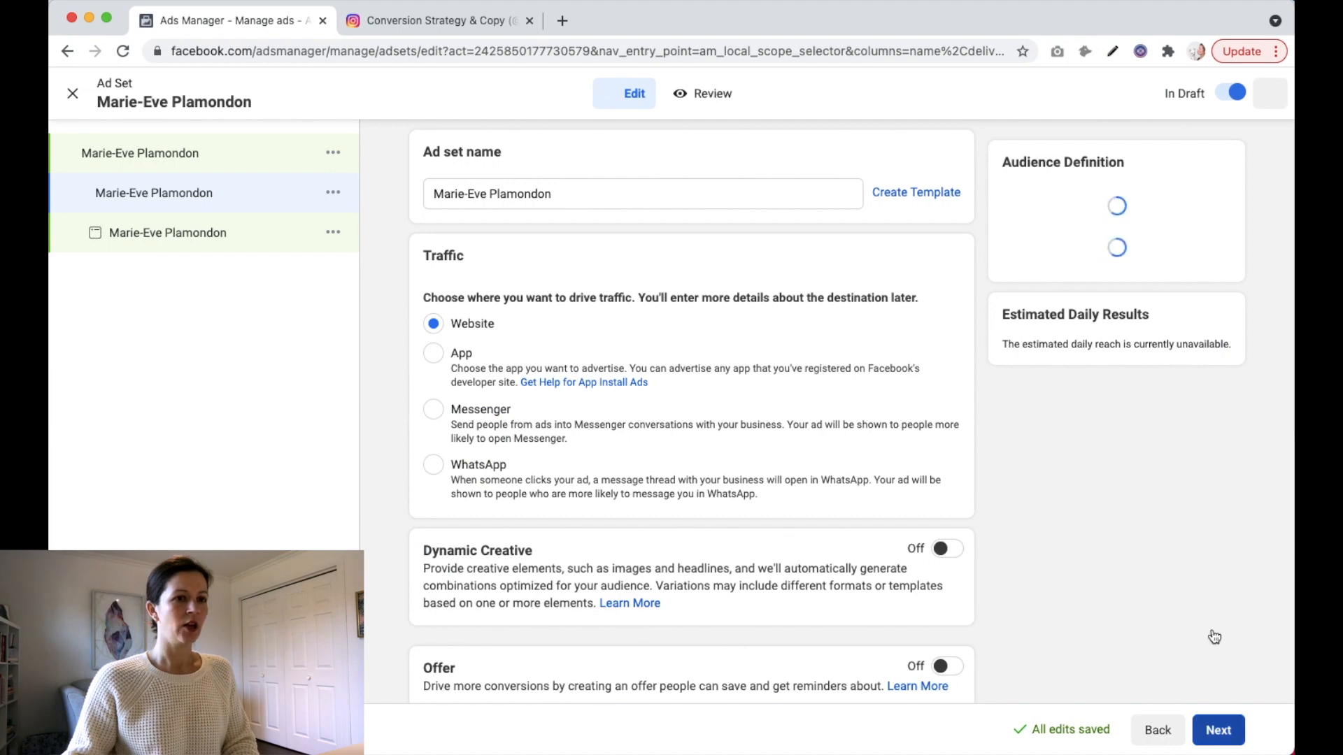
Review the ad set's traffic destination, dynamic creative, offer, budget, schedule, audience, placement and delivery options
scroll(987, 573, "down", 1)
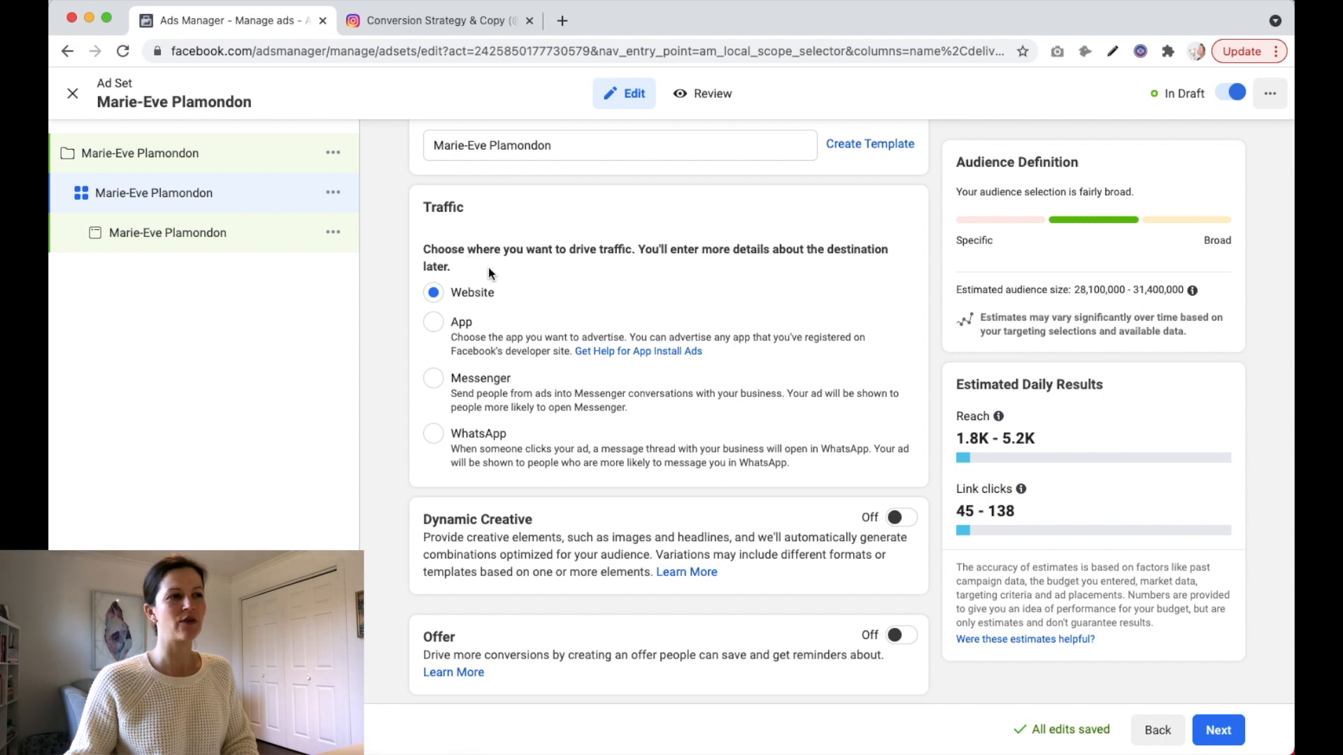
scroll(490, 315, "down", 2)
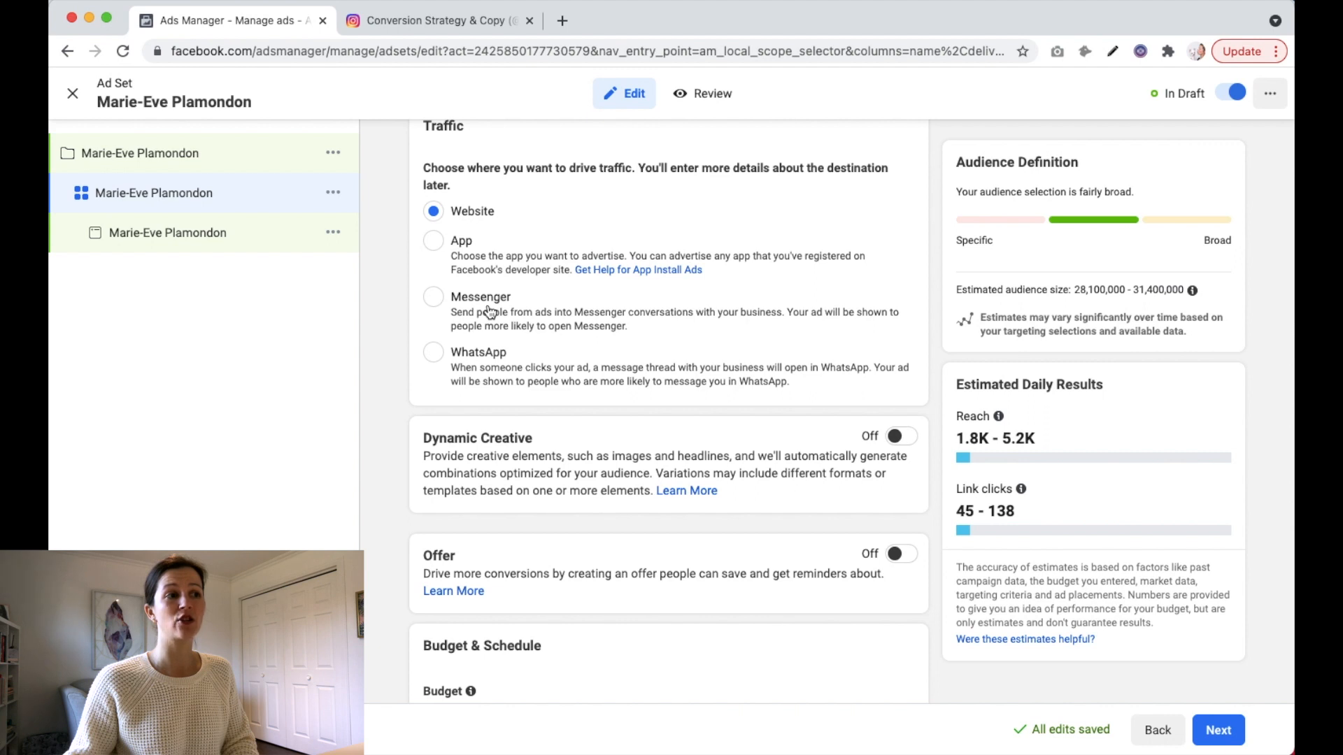
scroll(567, 318, "down", 4)
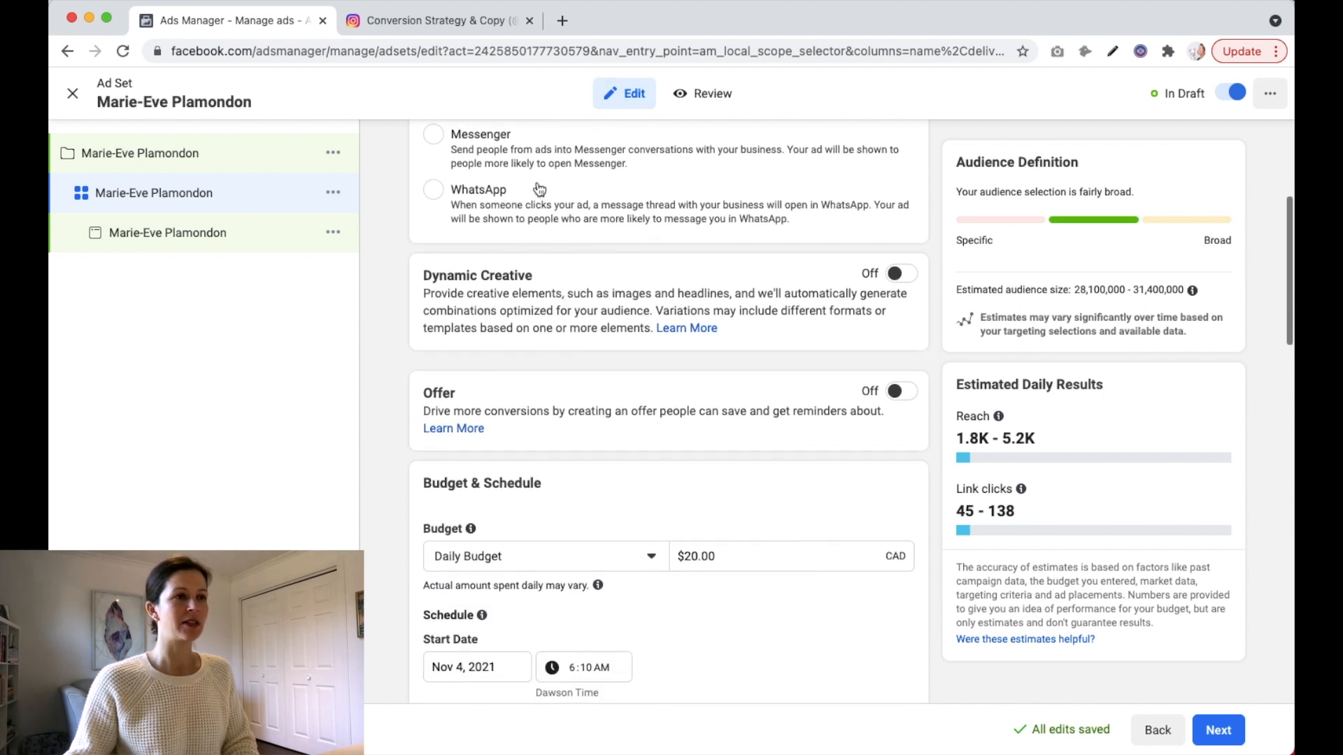
scroll(573, 230, "down", 1)
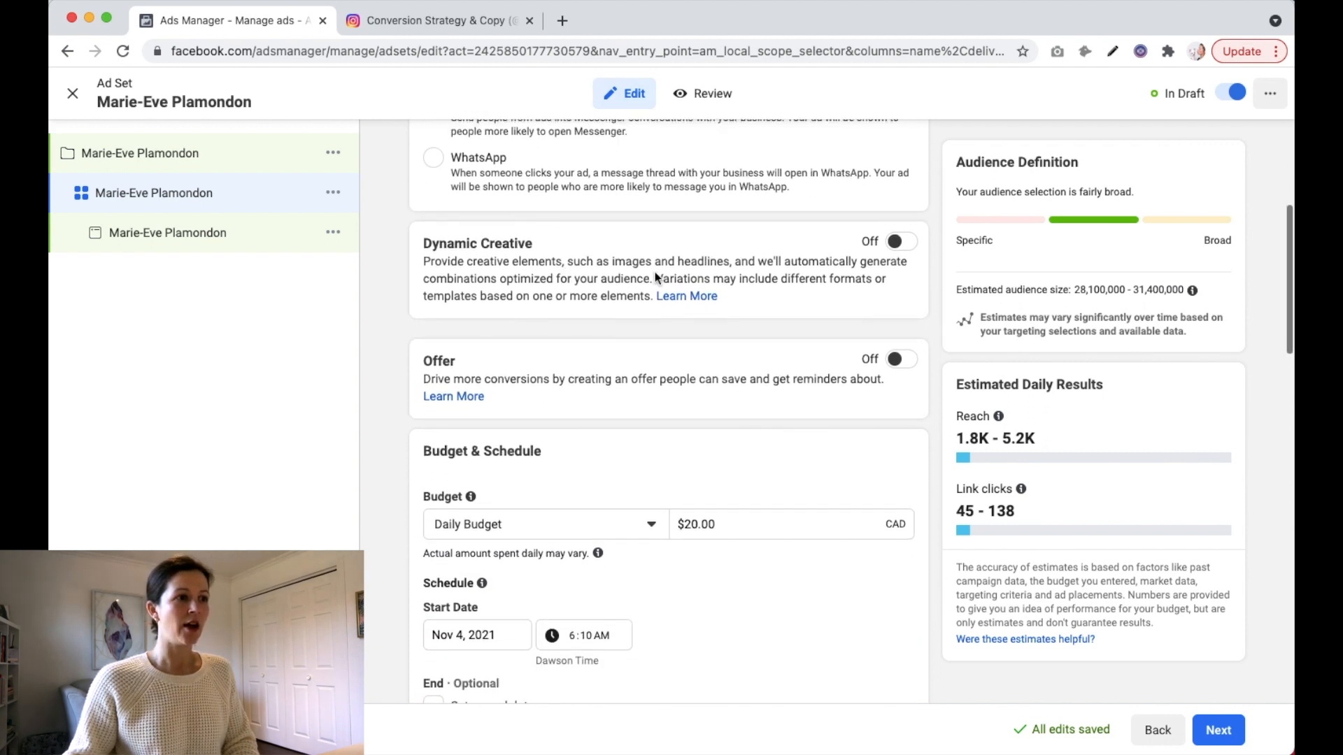
scroll(657, 278, "down", 9)
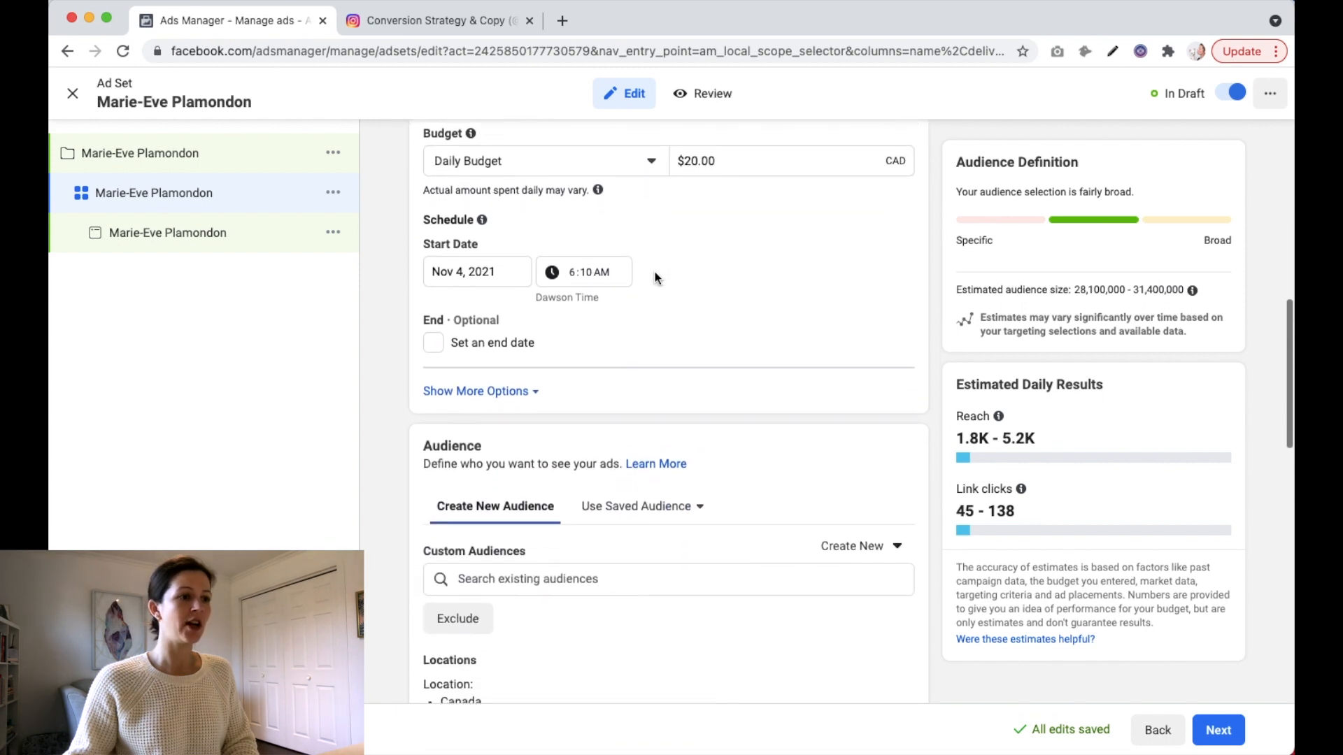
scroll(655, 272, "down", 7)
scroll(687, 351, "down", 9)
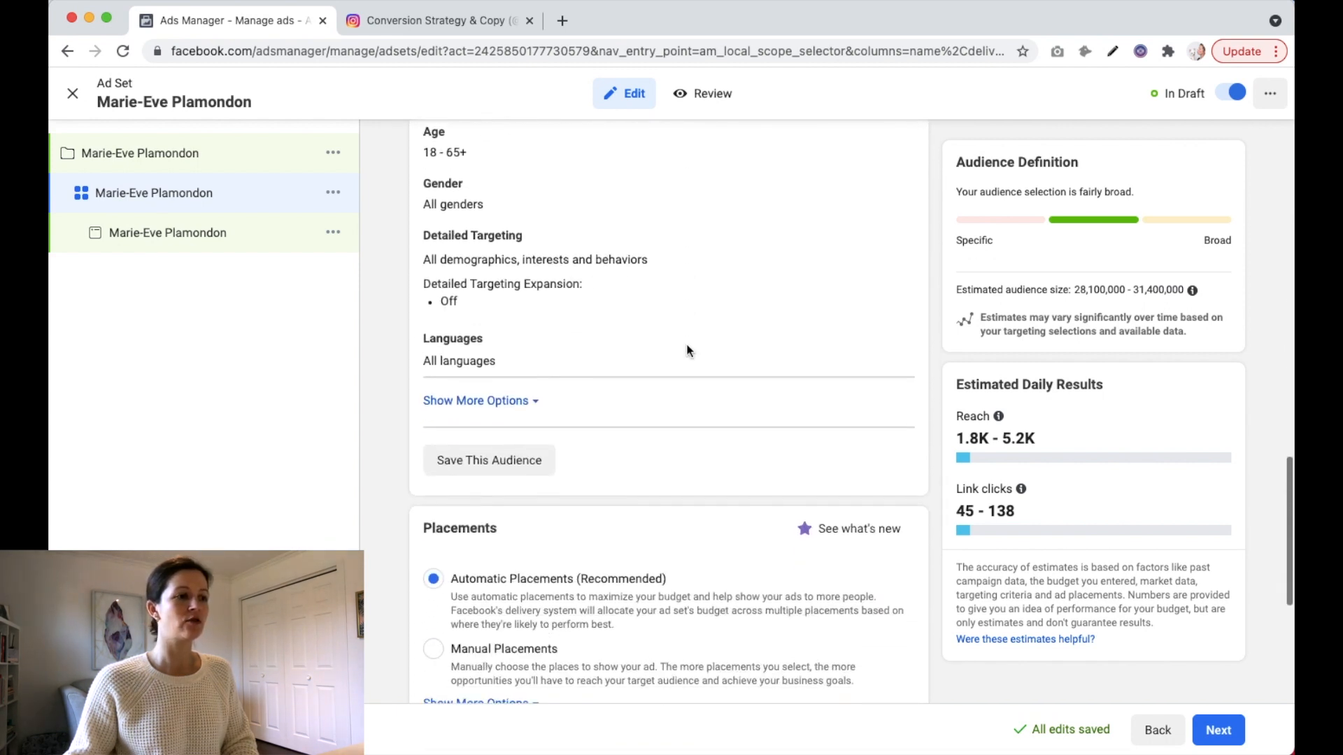
scroll(686, 350, "down", 9)
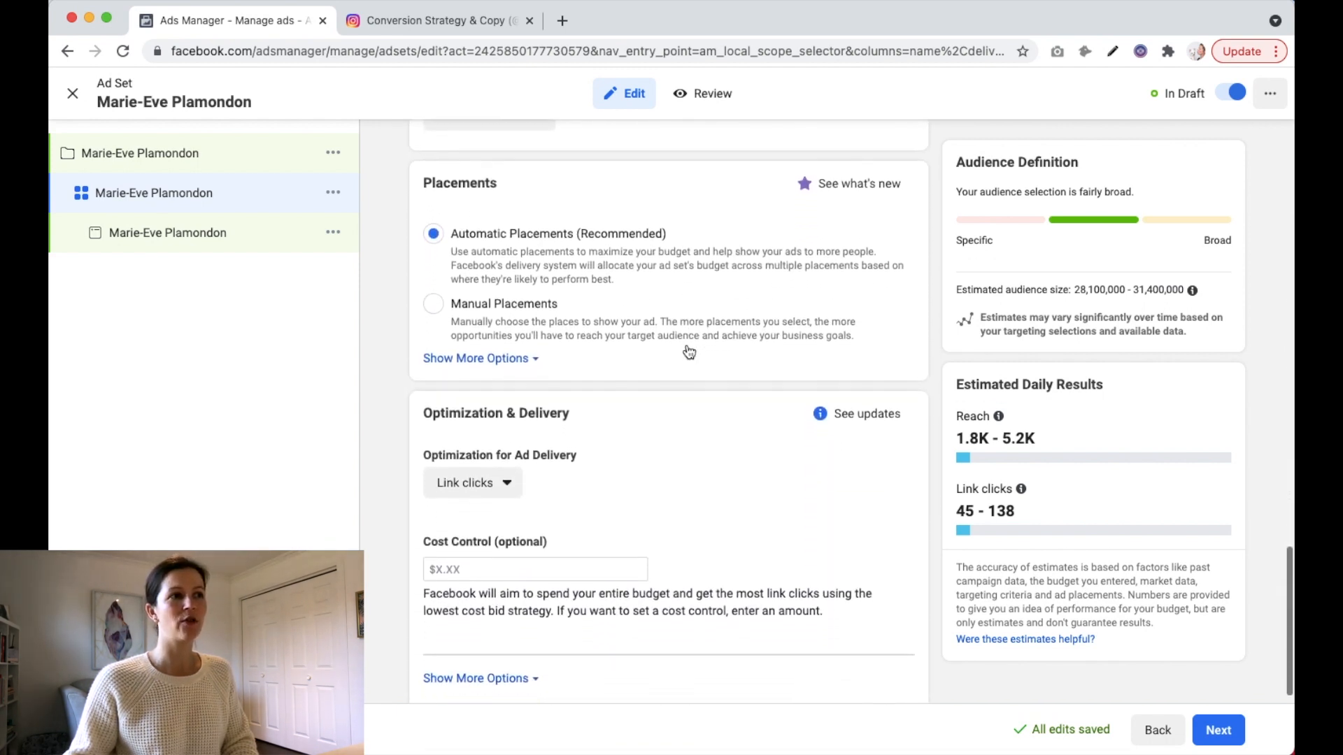
scroll(689, 351, "down", 1)
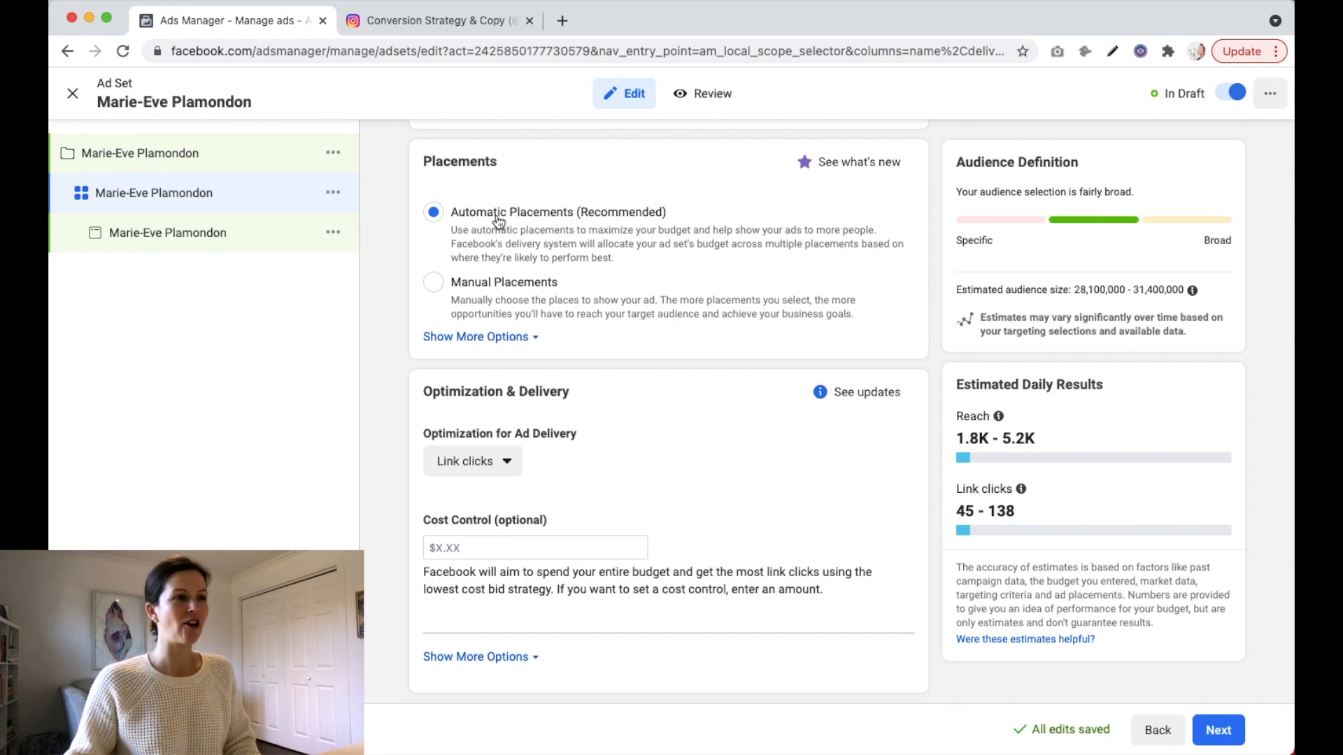
Switch to Manual Placements and exclude Facebook, Audience Network and Messenger, keeping only the Instagram platform
left_click(432, 284)
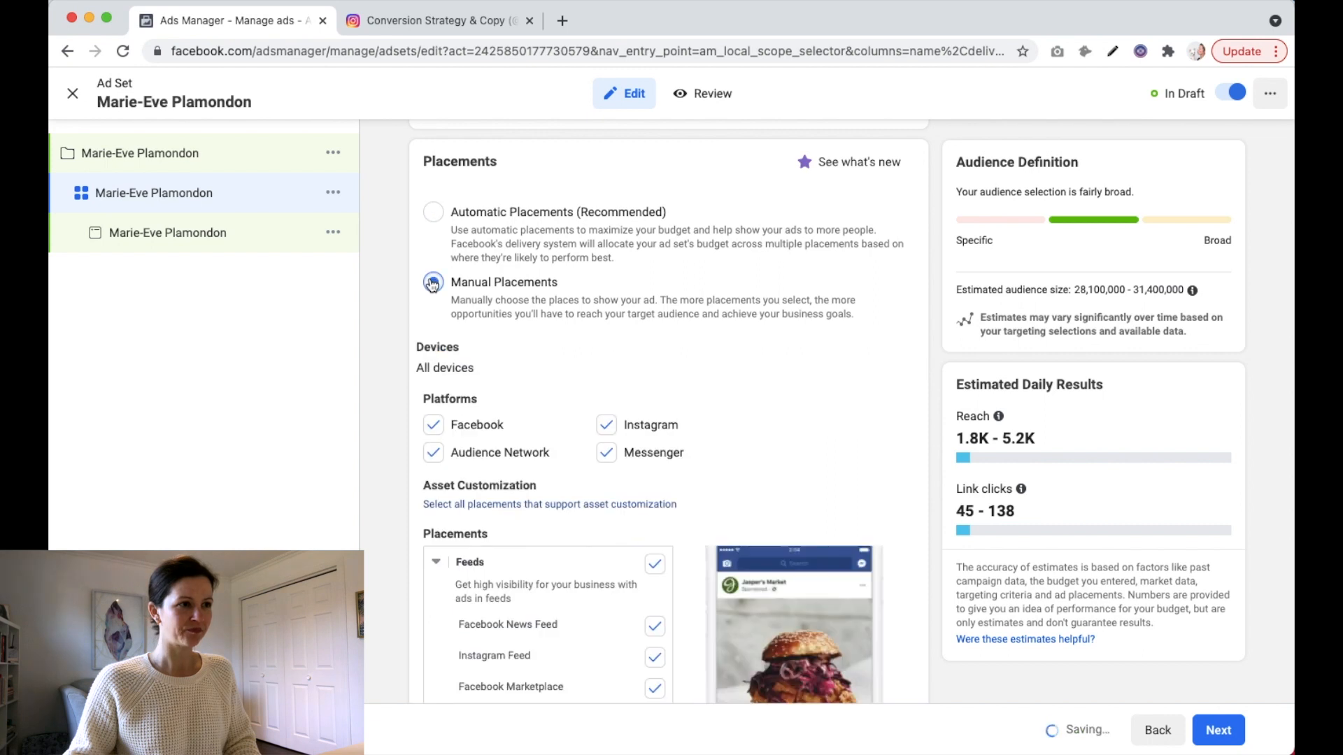
scroll(524, 321, "down", 2)
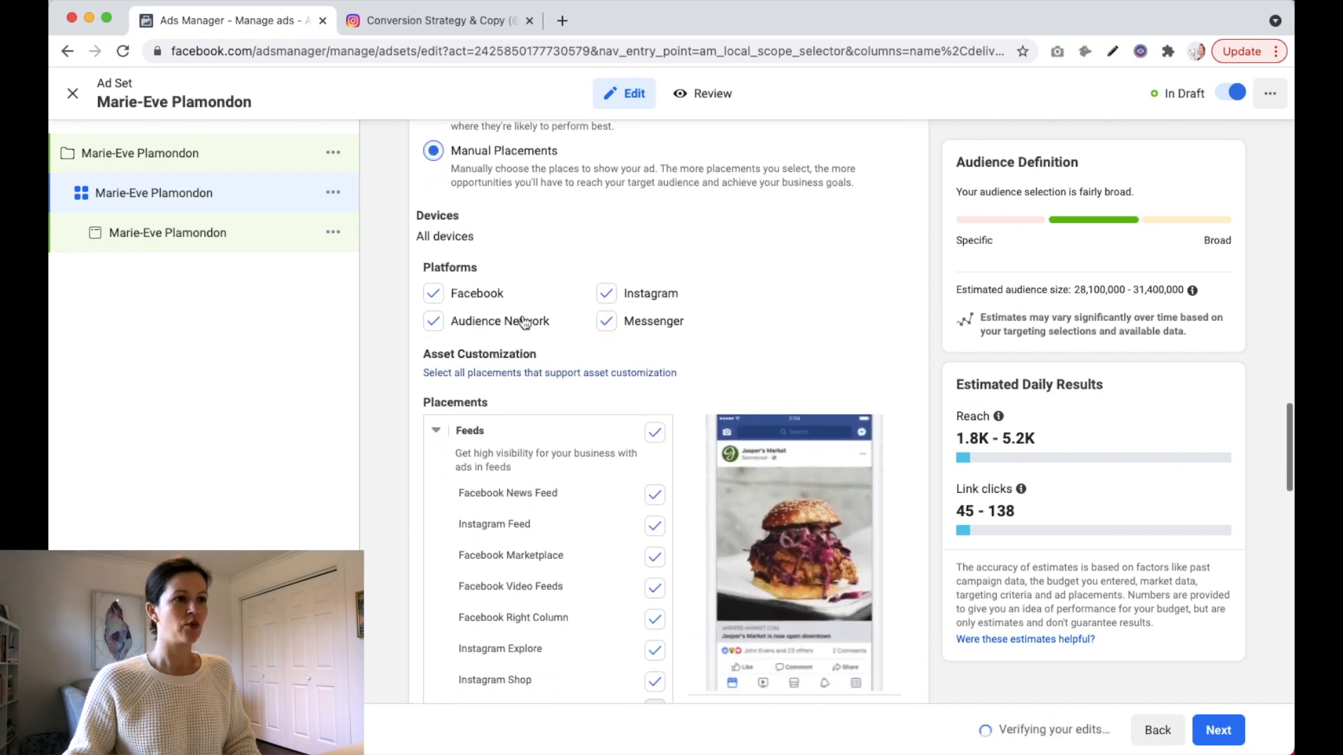
left_click(438, 323)
left_click(607, 322)
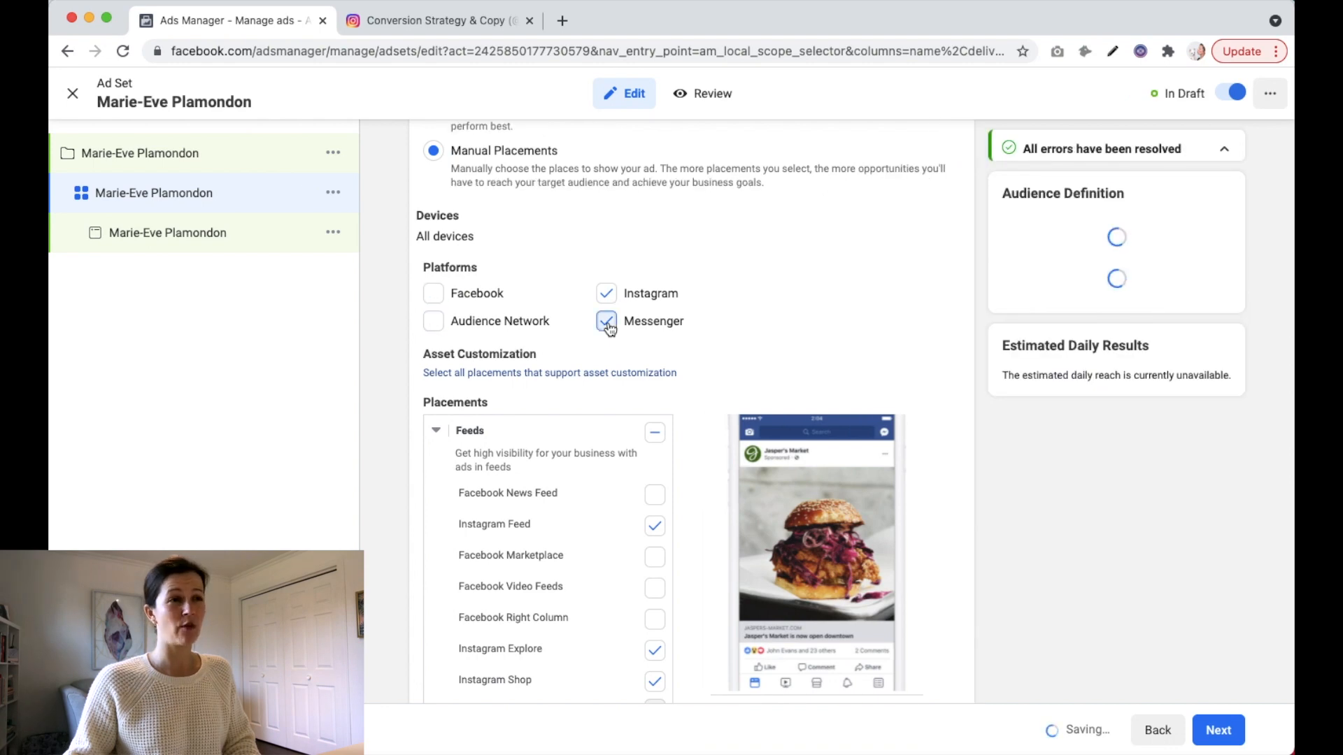
Exclude Instagram Feed, Explore, Shop and Stories so that Instagram Reels is the only placement, and continue to the ad settings
scroll(690, 378, "down", 1)
scroll(690, 384, "down", 2)
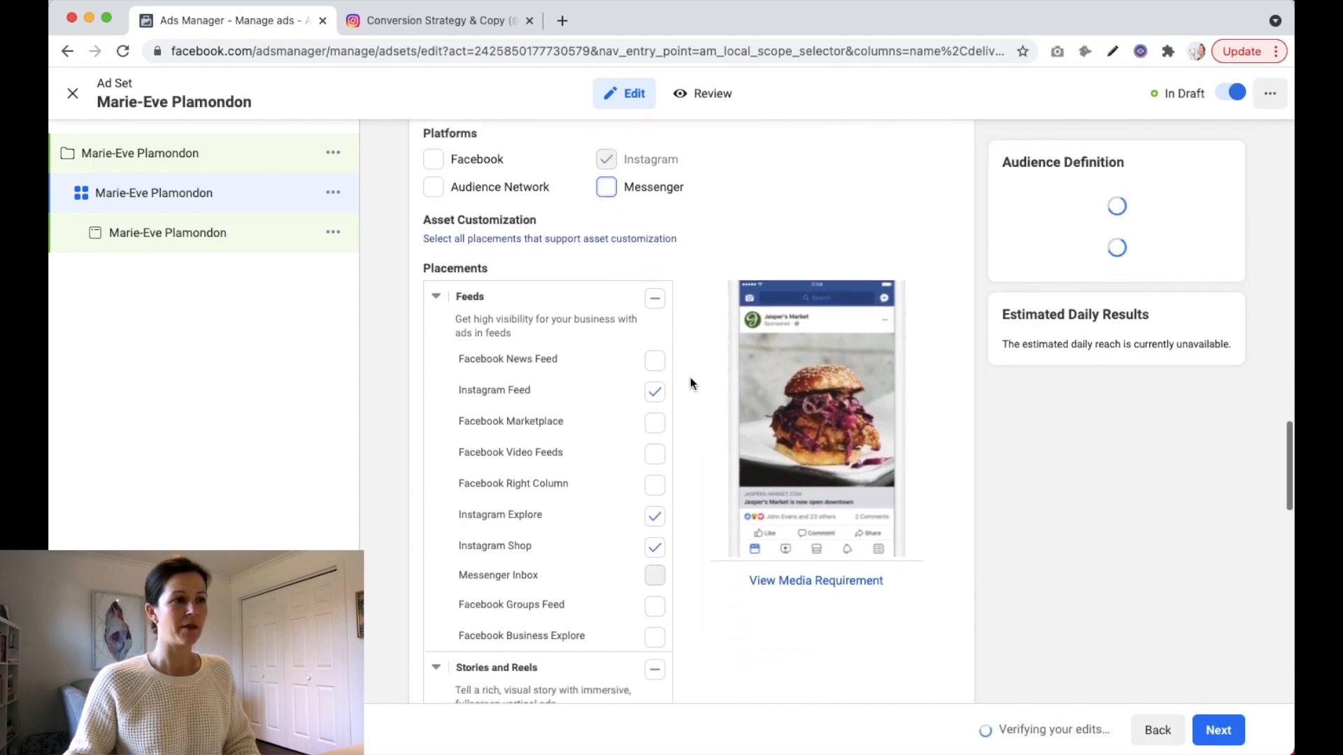
left_click(656, 388)
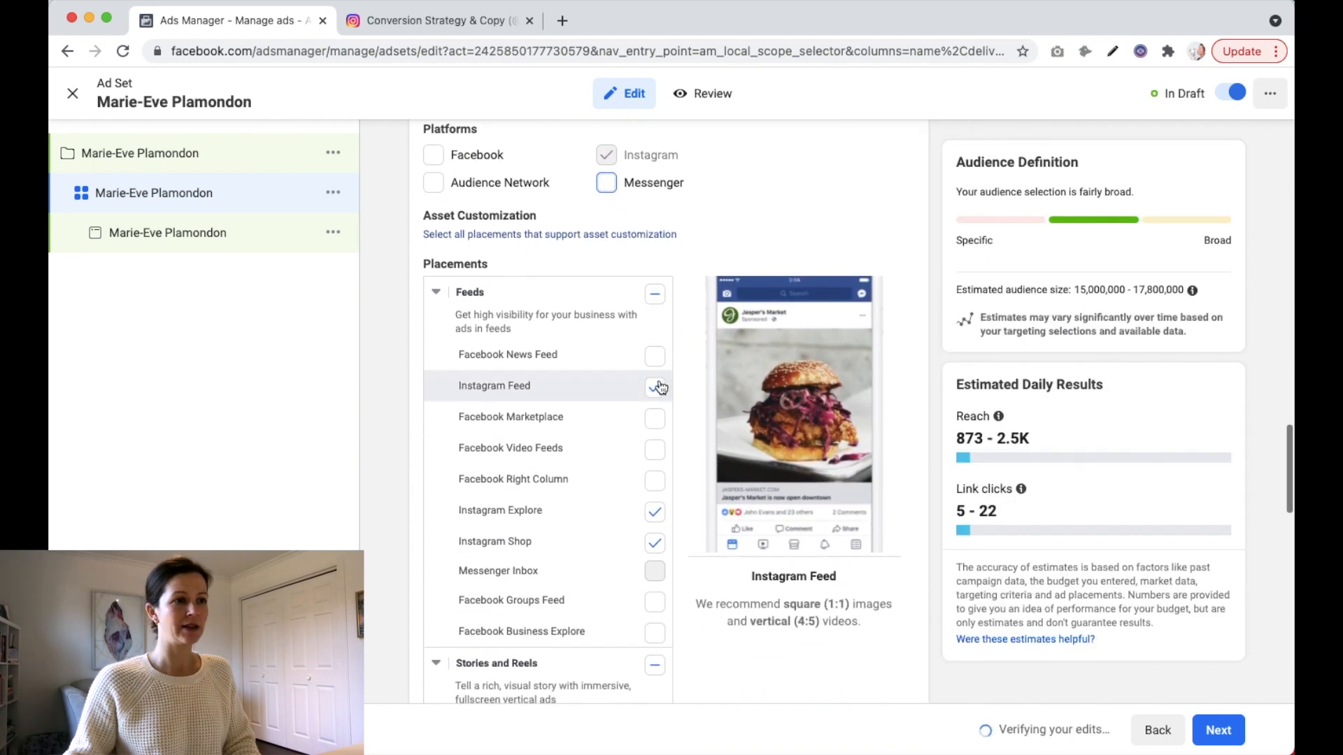
left_click(654, 512)
left_click(655, 549)
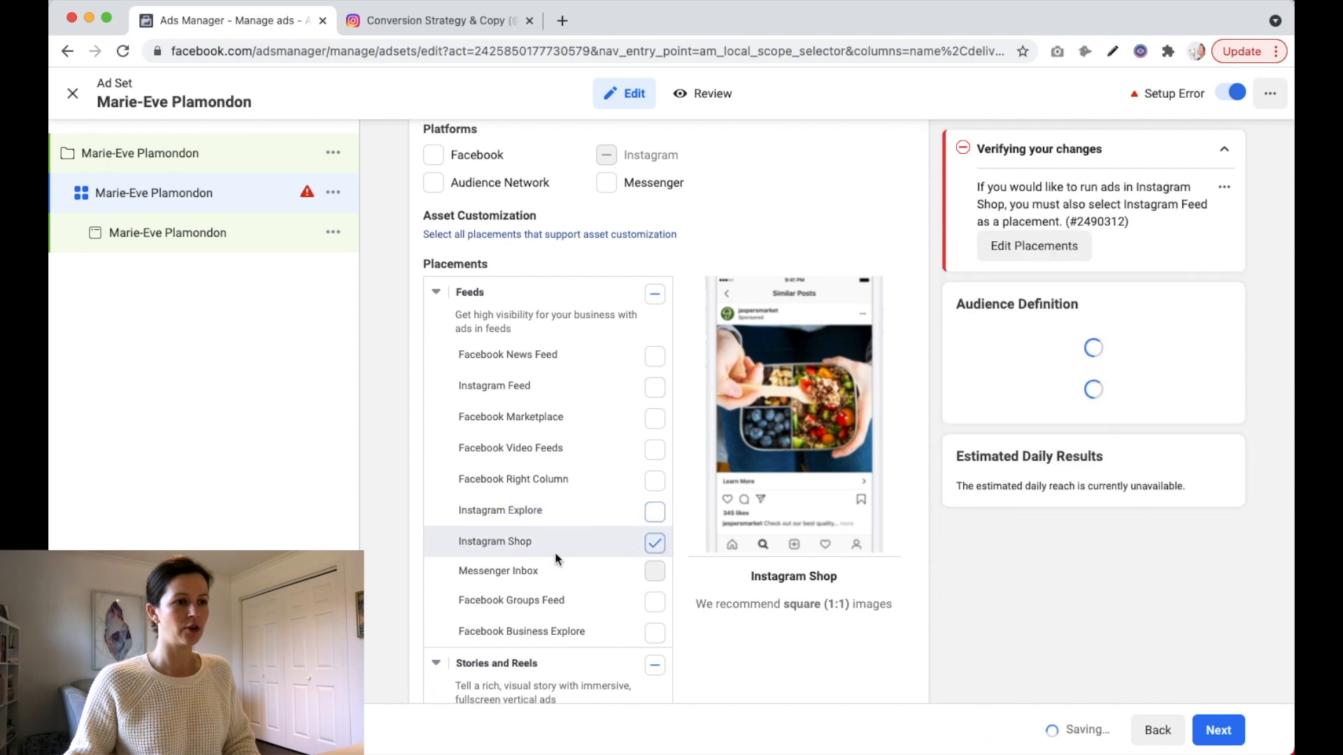
scroll(650, 539, "down", 4)
left_click(656, 530)
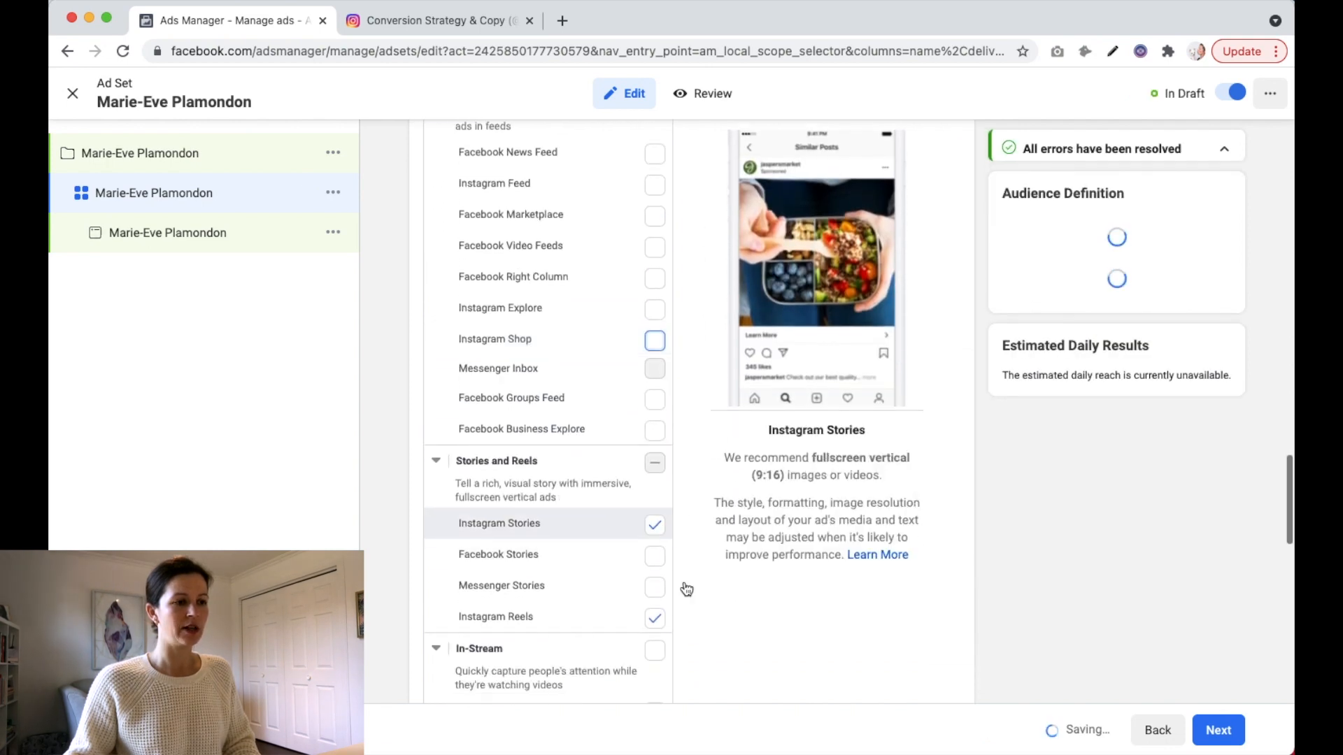
scroll(521, 621, "down", 2)
scroll(524, 621, "down", 10)
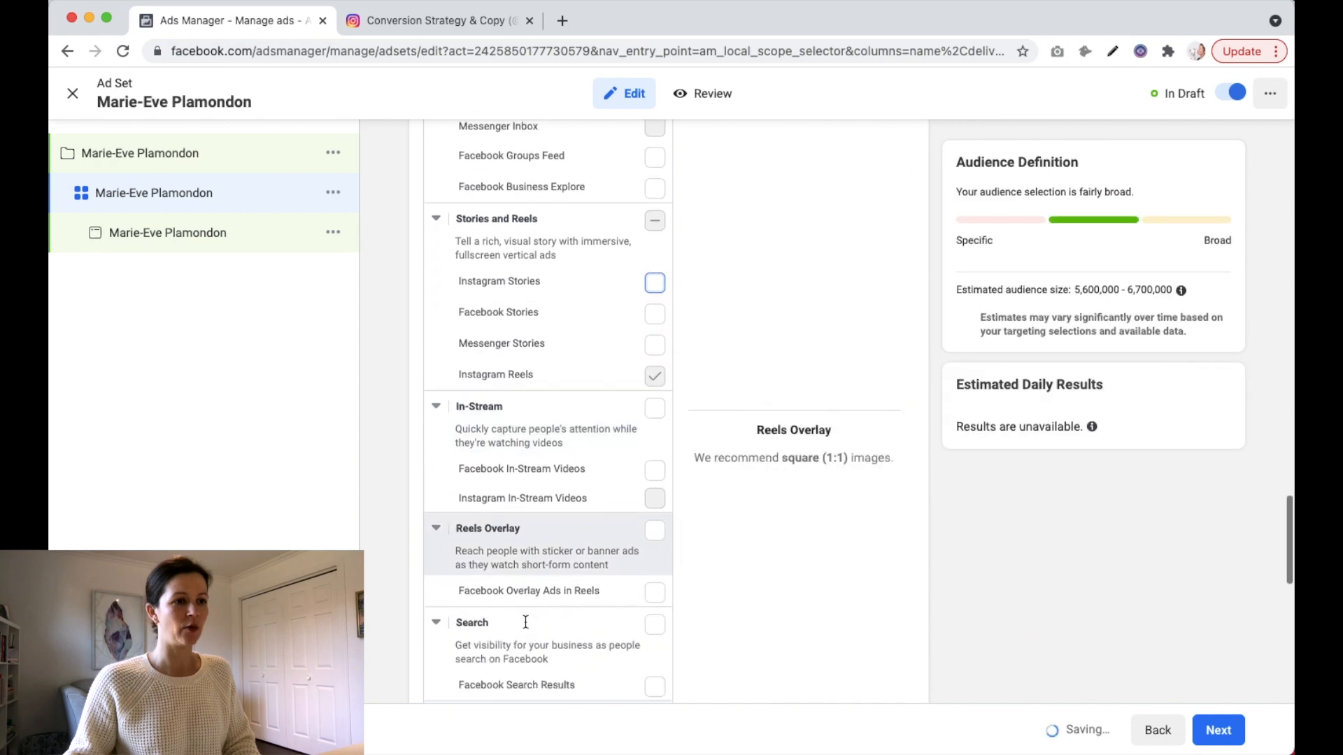
scroll(526, 623, "down", 4)
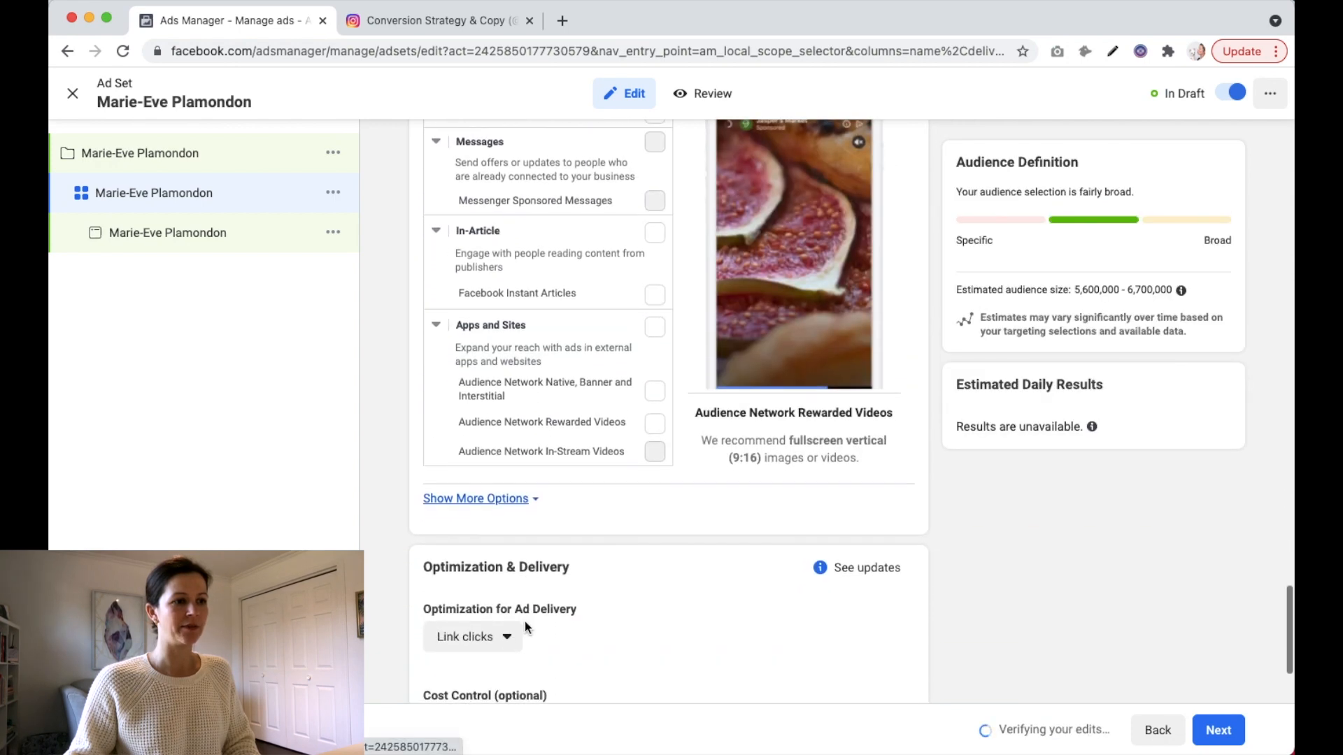
left_click(1219, 731)
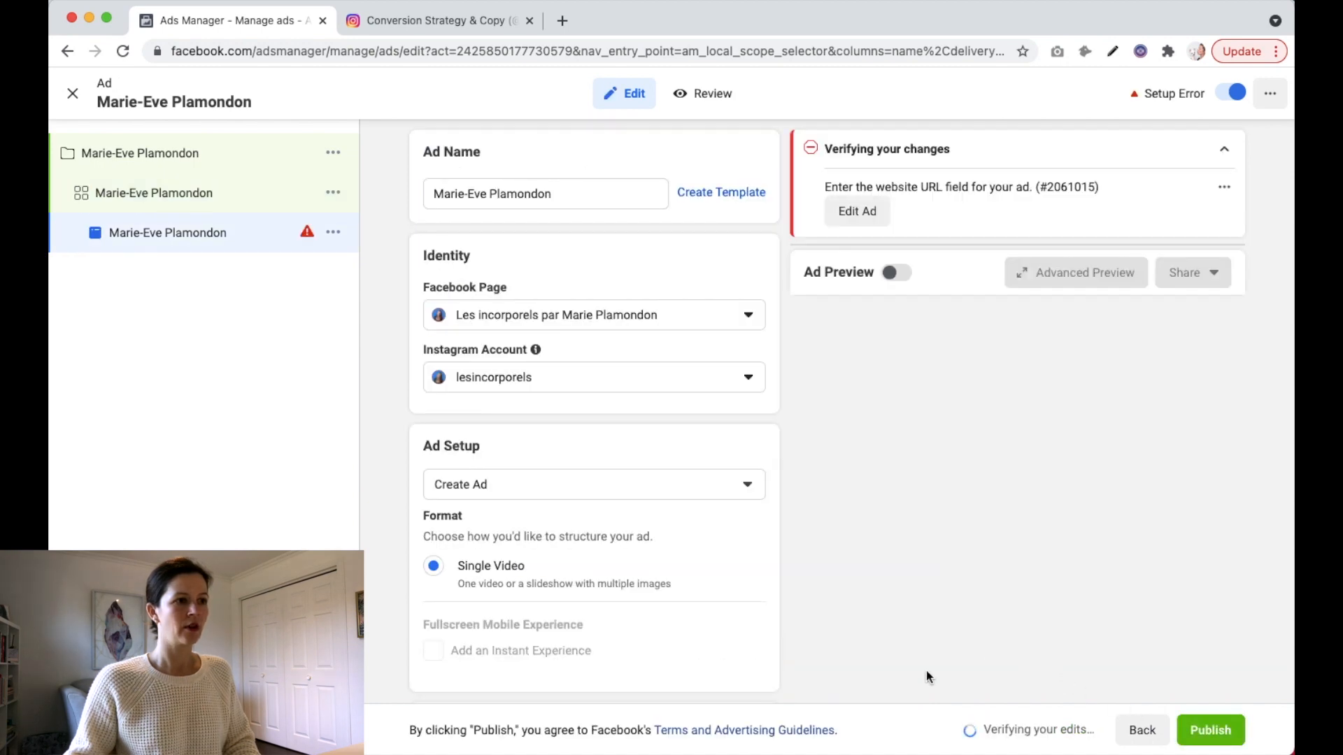
Examine the ad's format and creative options, including the account videos offered as media and the destination fields
scroll(855, 643, "down", 5)
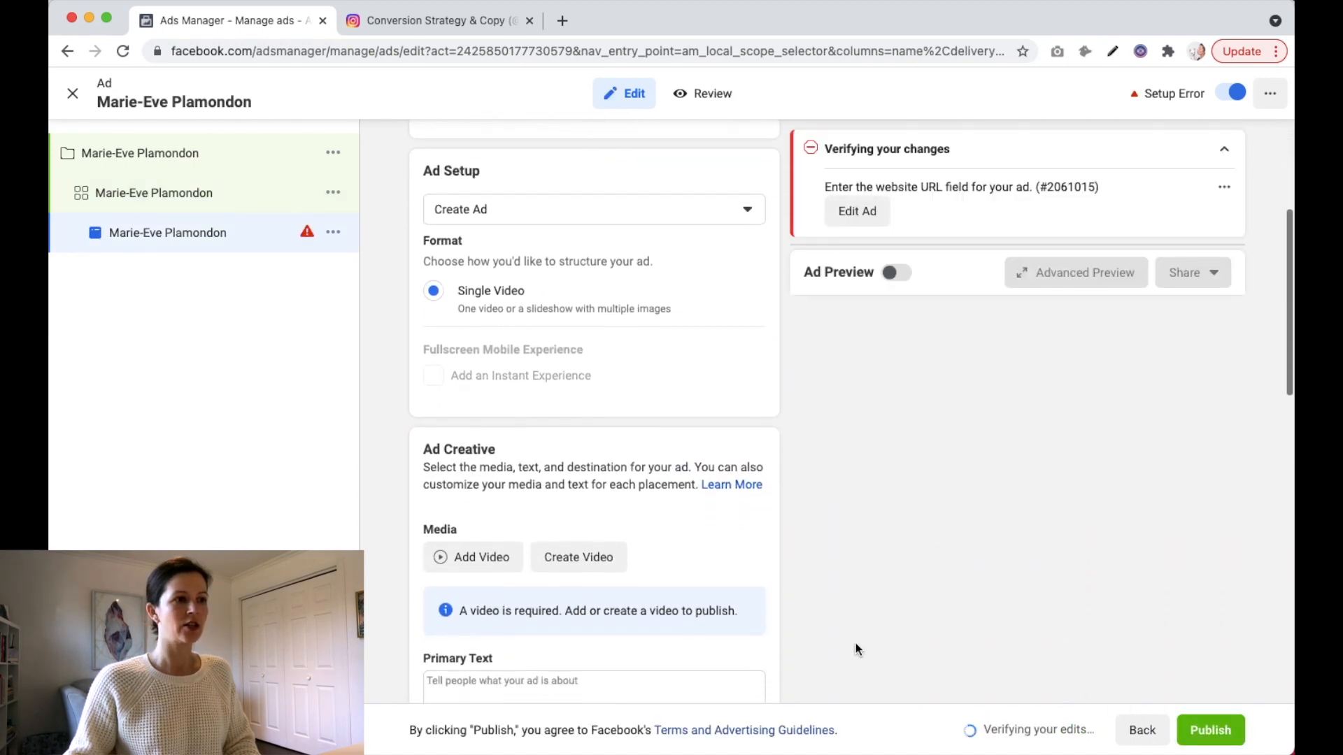
scroll(638, 402, "up", 2)
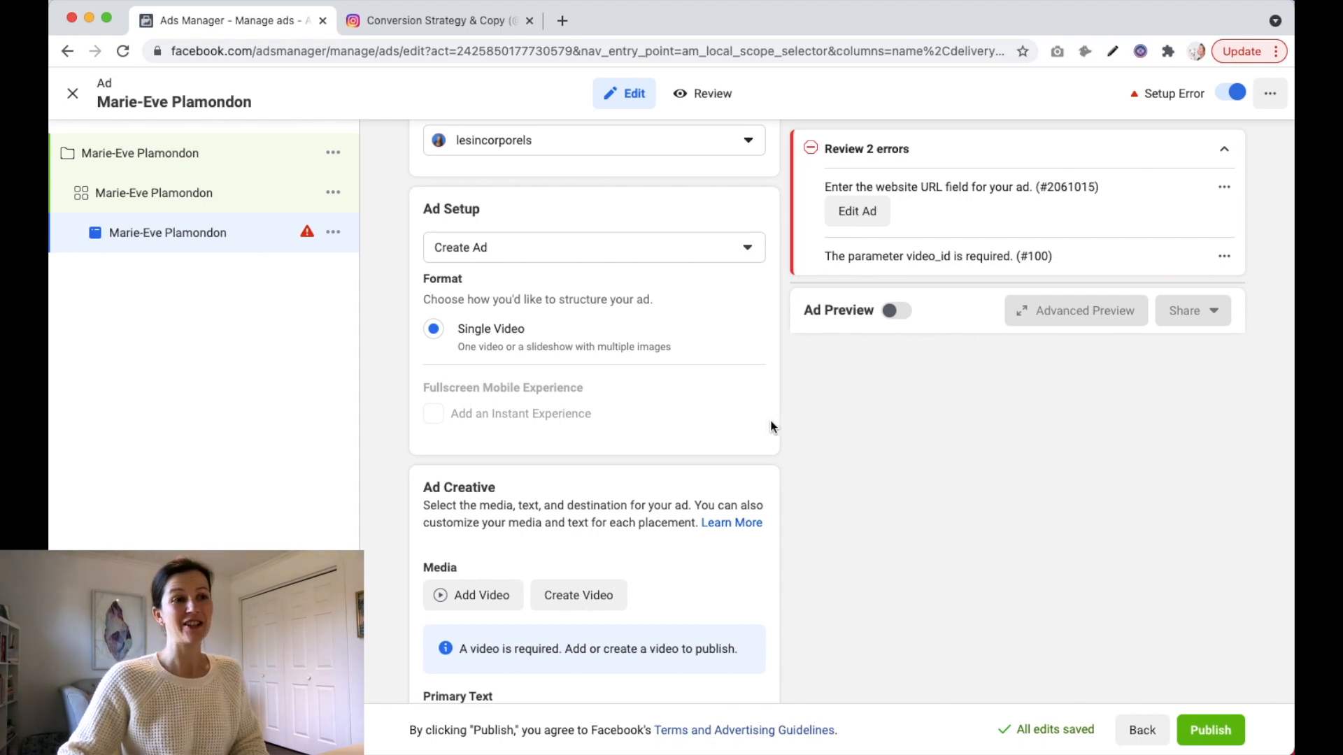
scroll(772, 426, "down", 2)
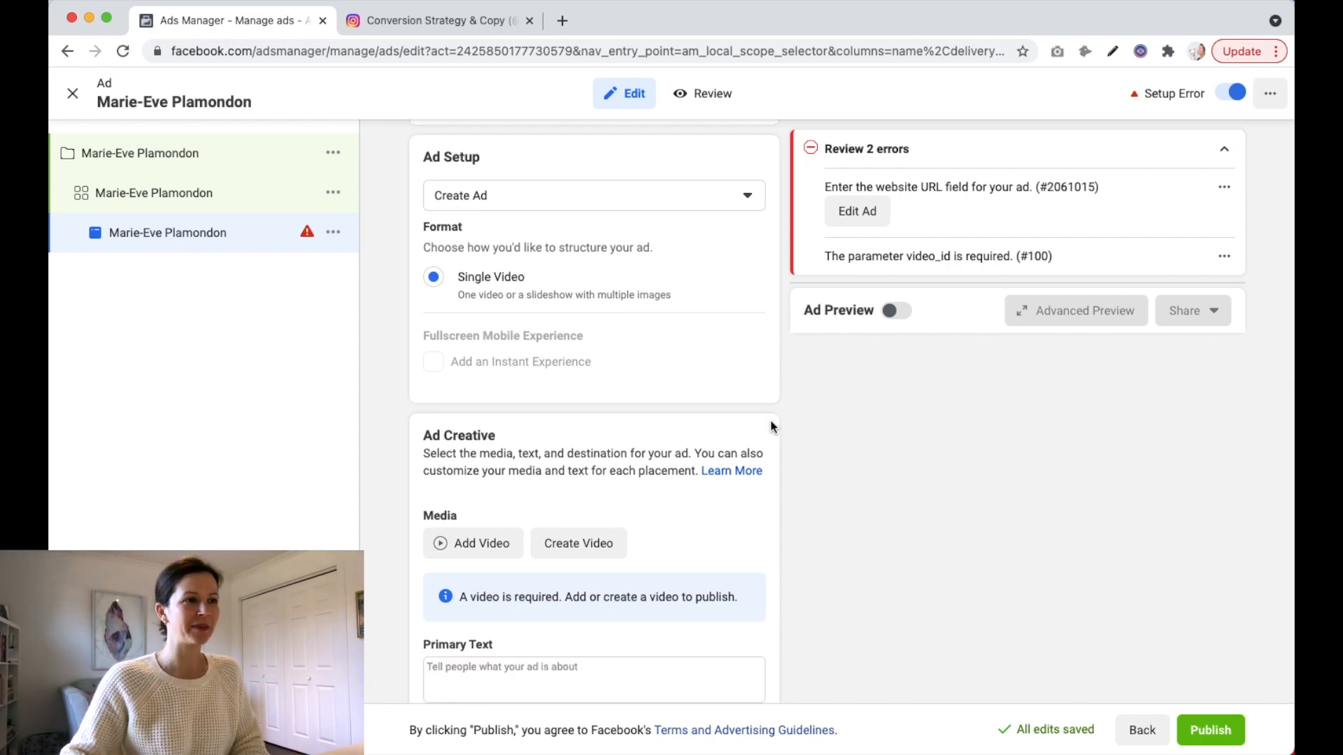
scroll(772, 426, "down", 2)
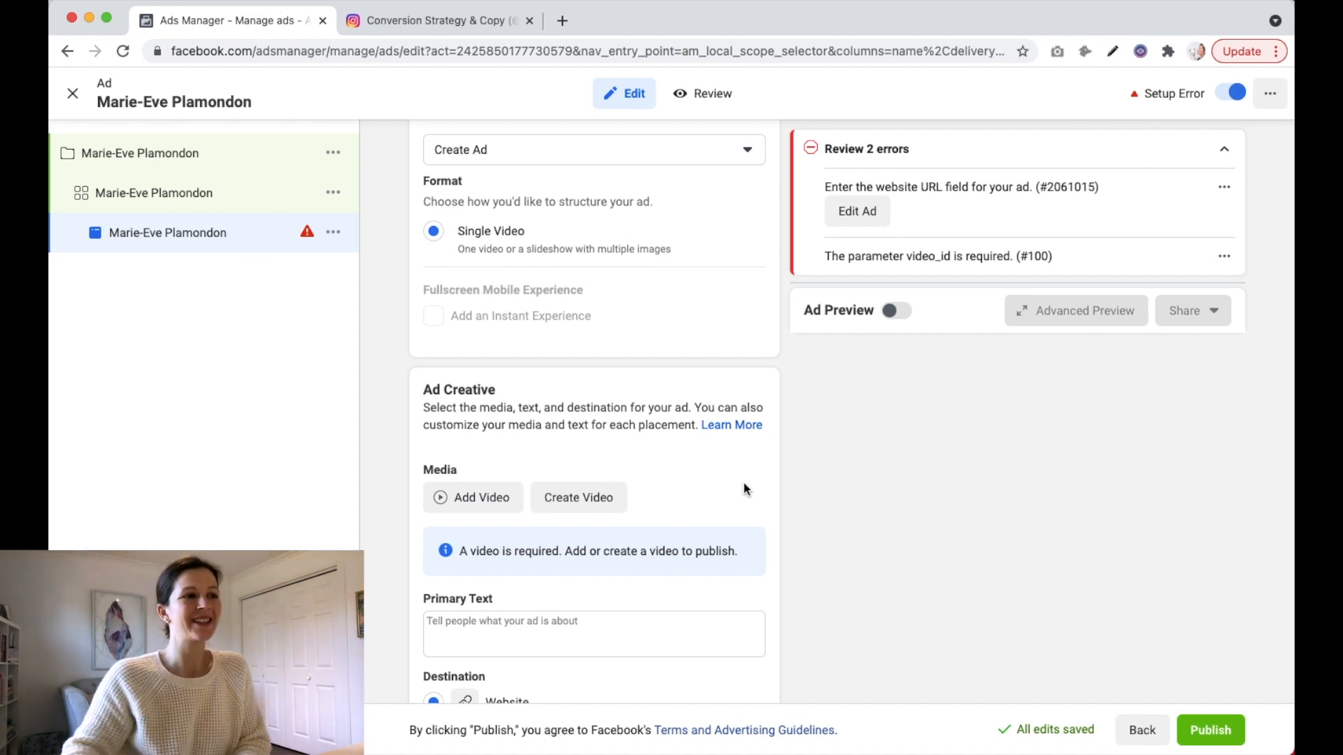
scroll(745, 482, "down", 1)
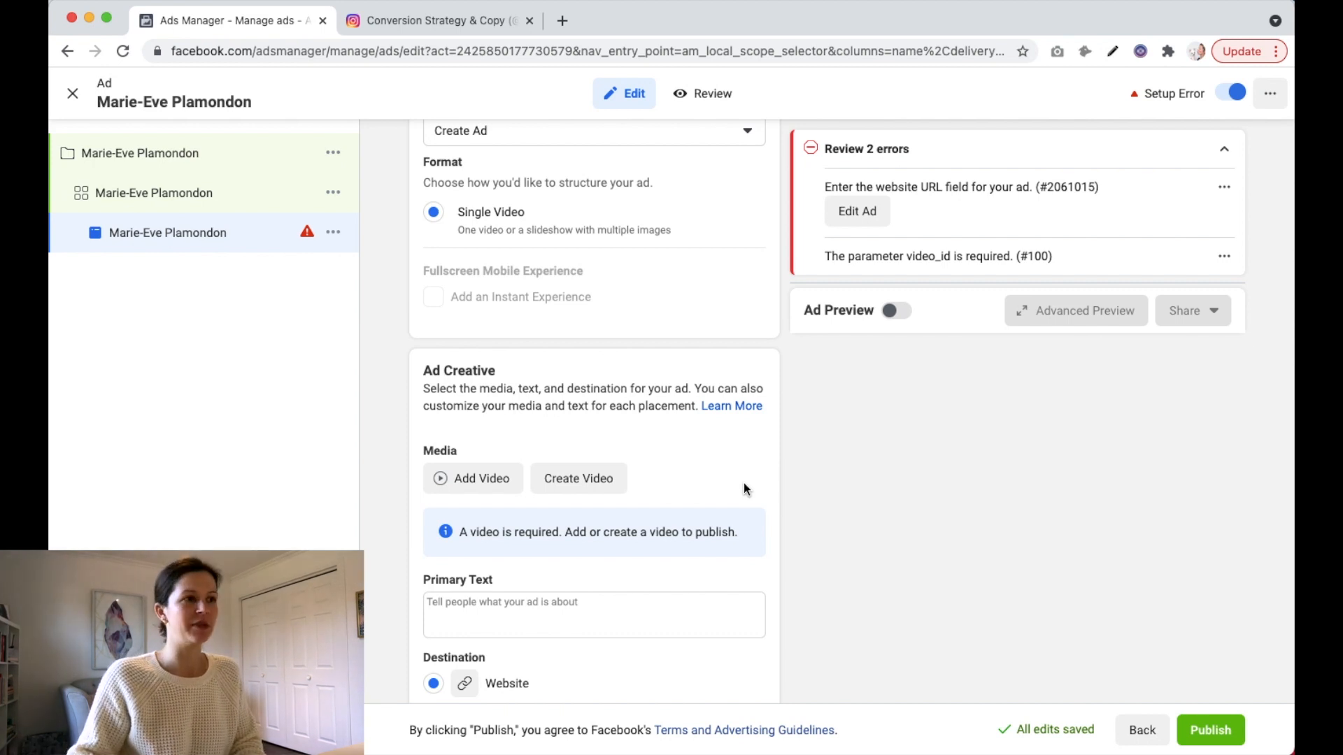
scroll(744, 484, "down", 5)
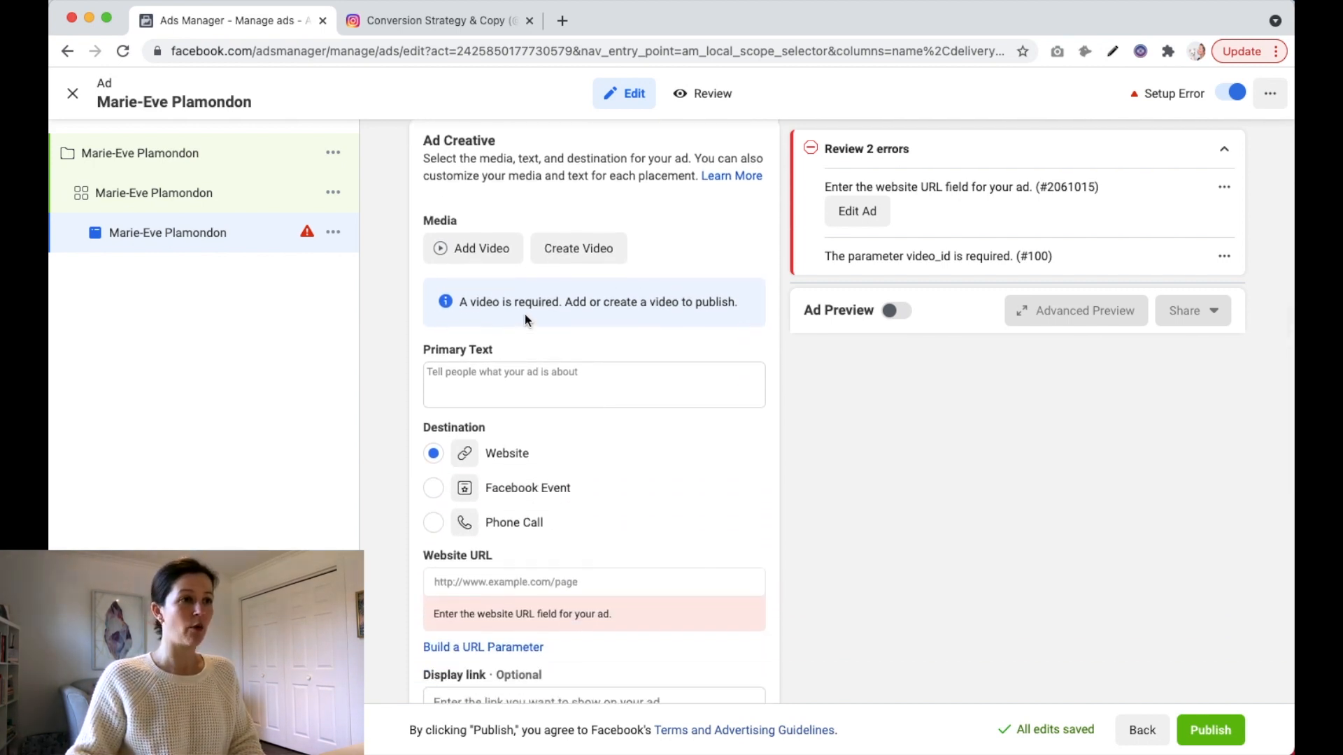
left_click(476, 258)
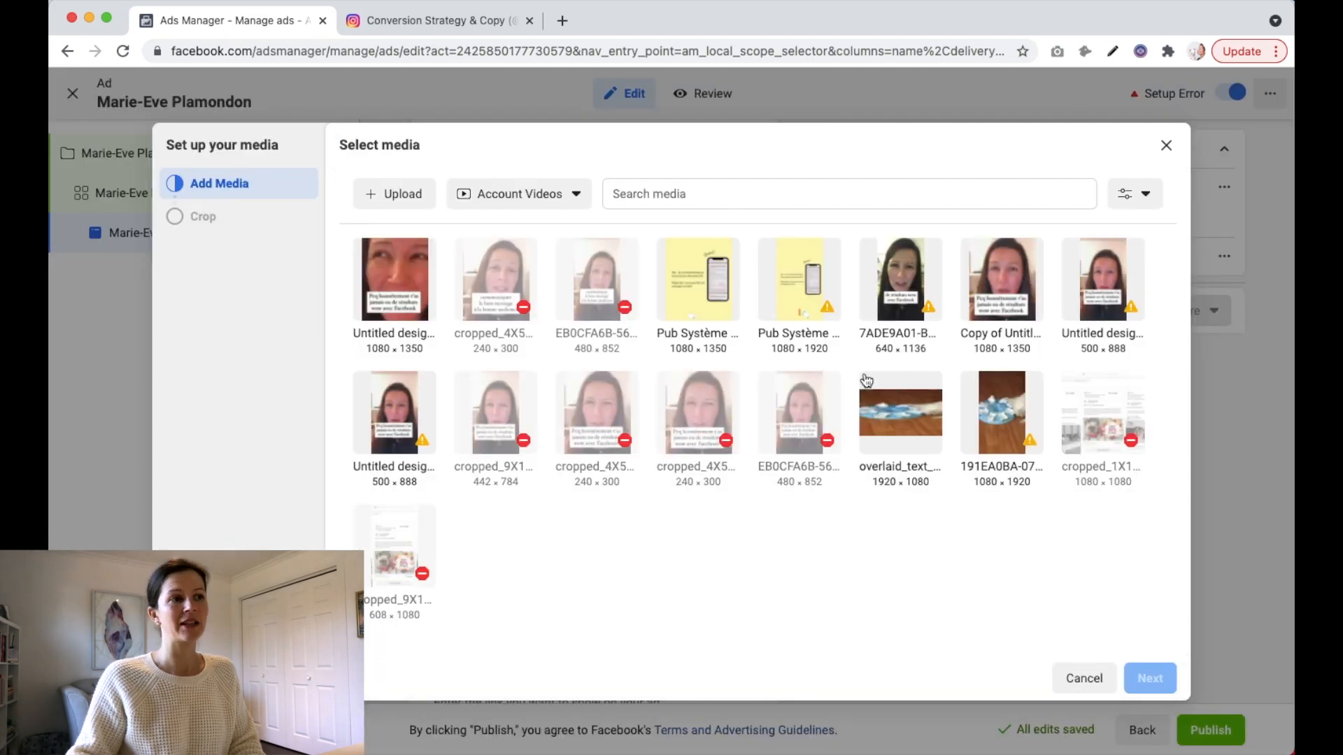
left_click(1165, 144)
scroll(791, 492, "down", 2)
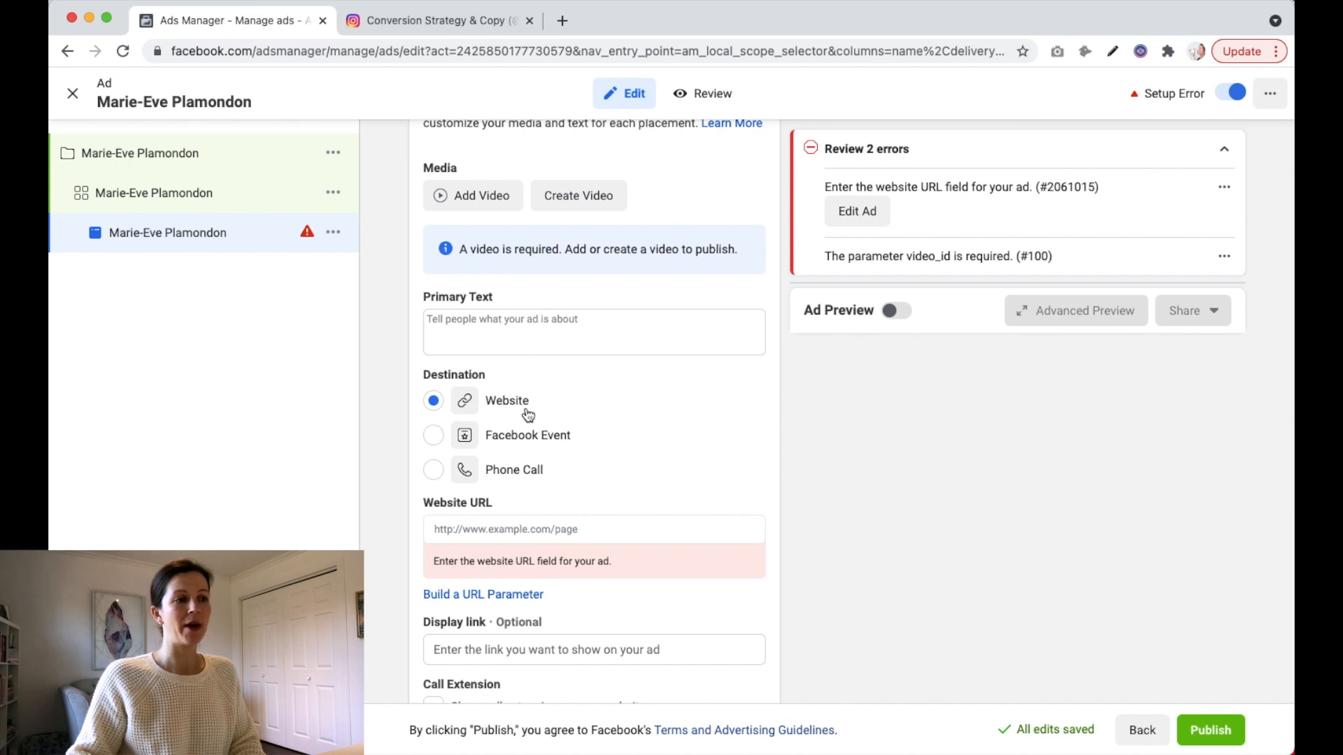
Add the 1080 × 1350 "Copy of Untitl..." account video as the ad's media, using the Original crop for Reels
left_click(494, 529)
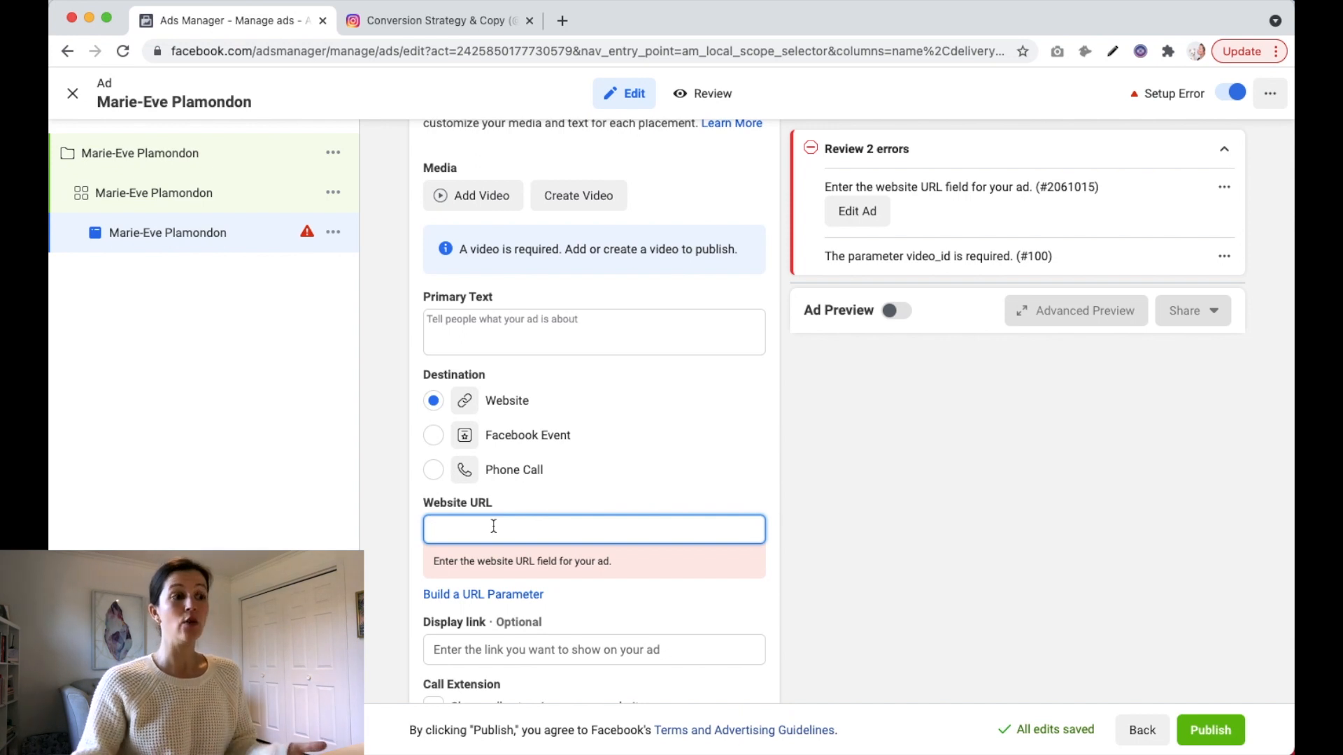
scroll(494, 526, "down", 3)
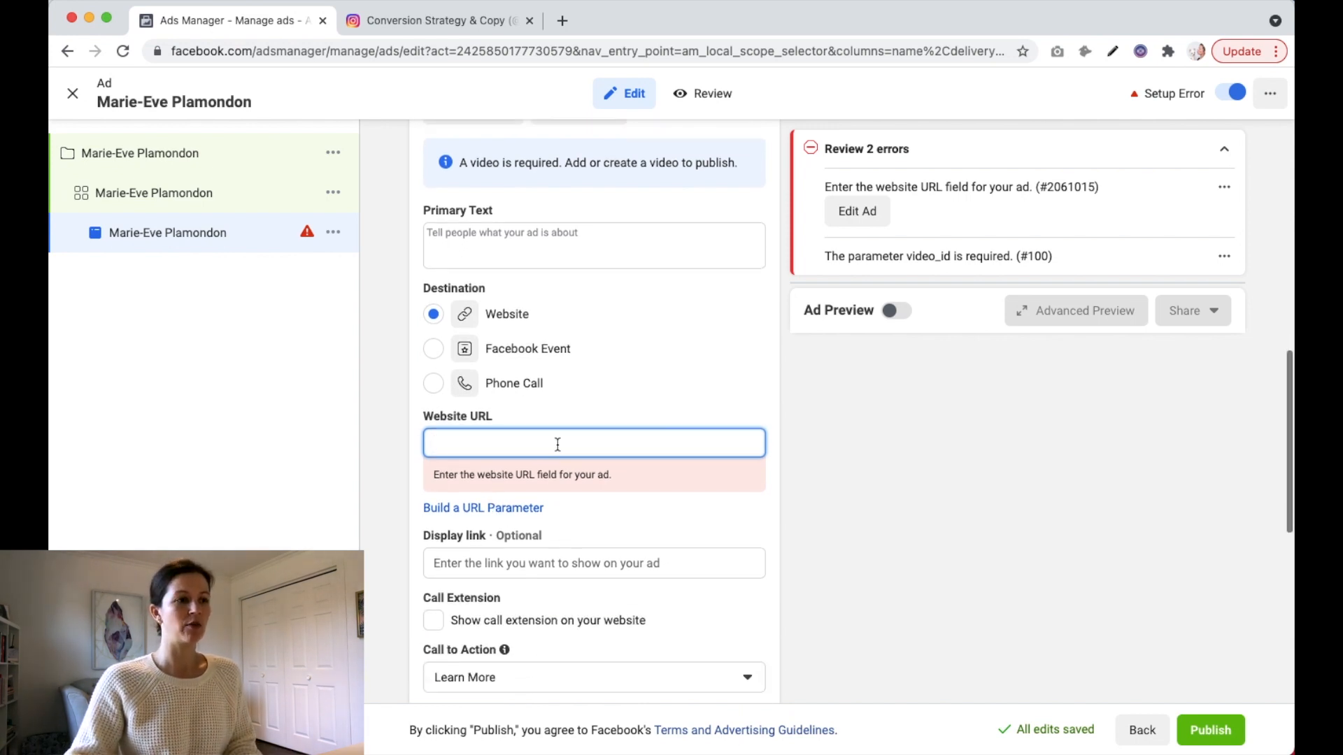
scroll(557, 445, "down", 4)
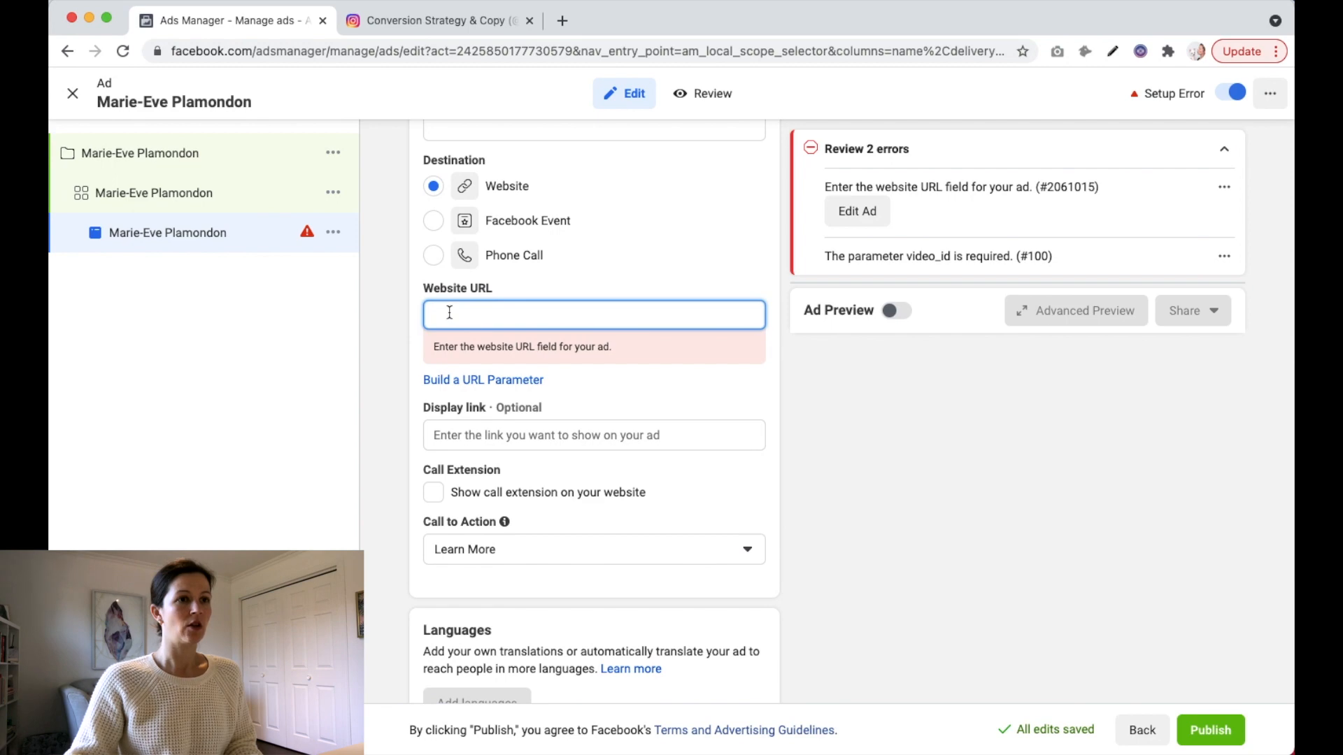
scroll(523, 315, "up", 12)
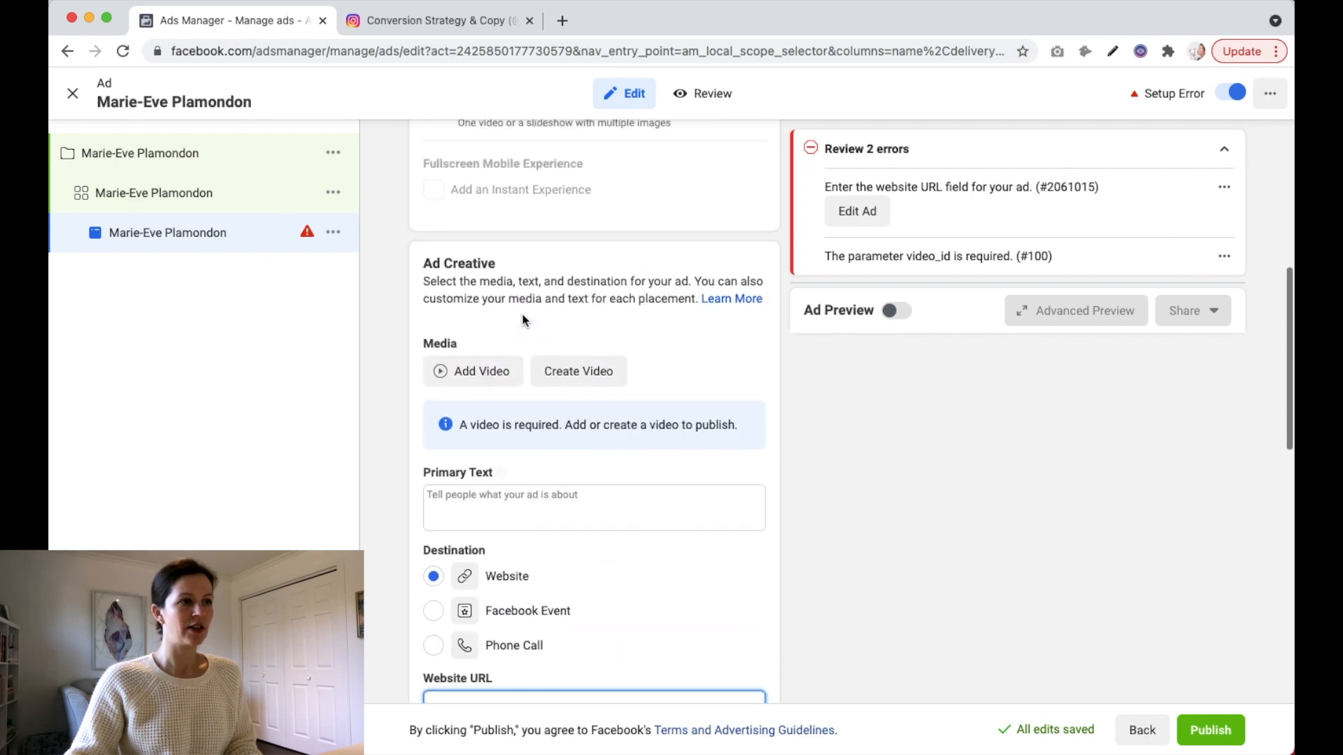
left_click(459, 377)
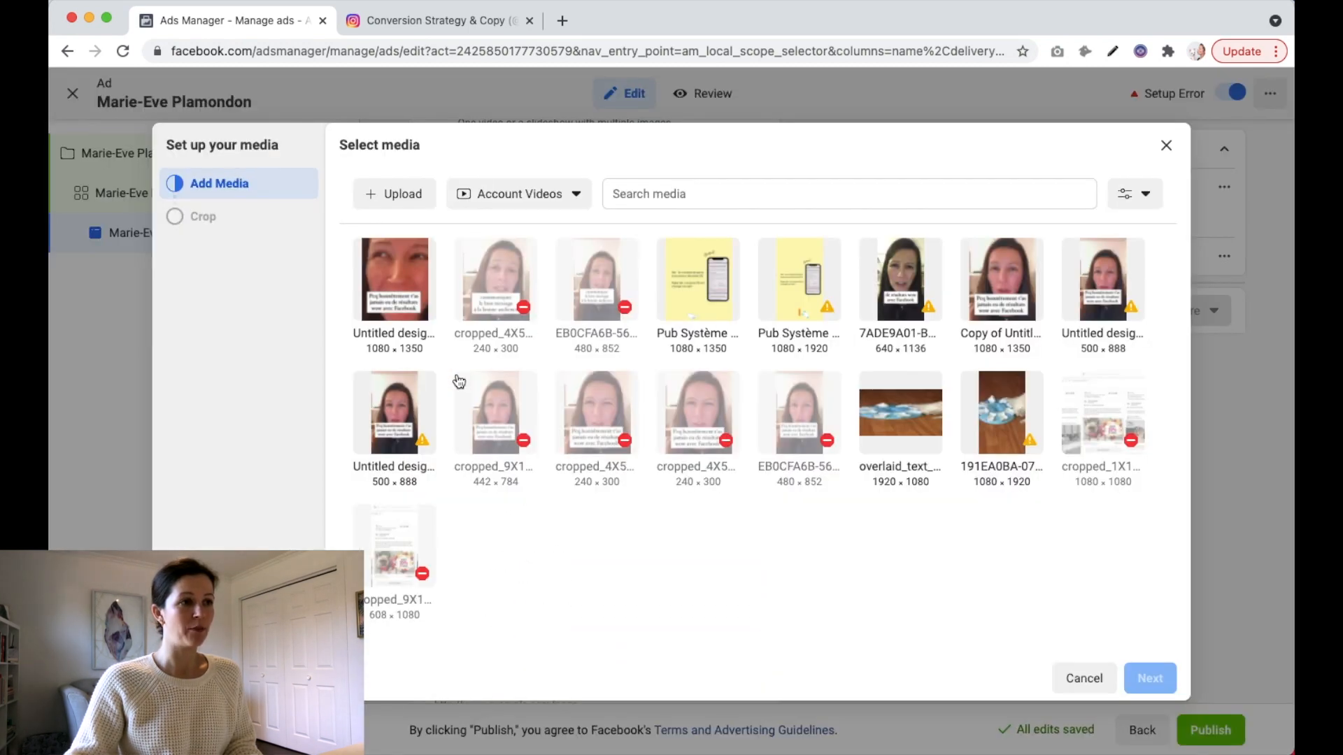
left_click(392, 420)
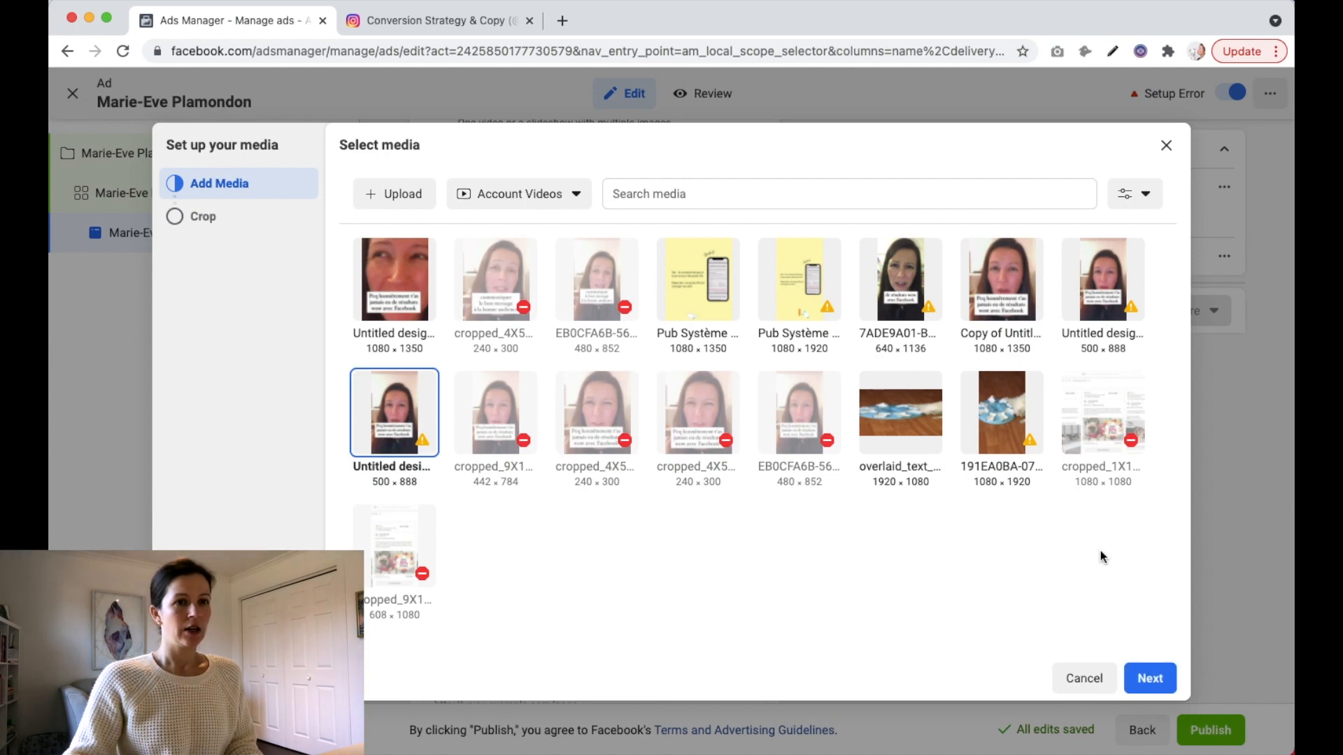
left_click(1006, 301)
left_click(1162, 688)
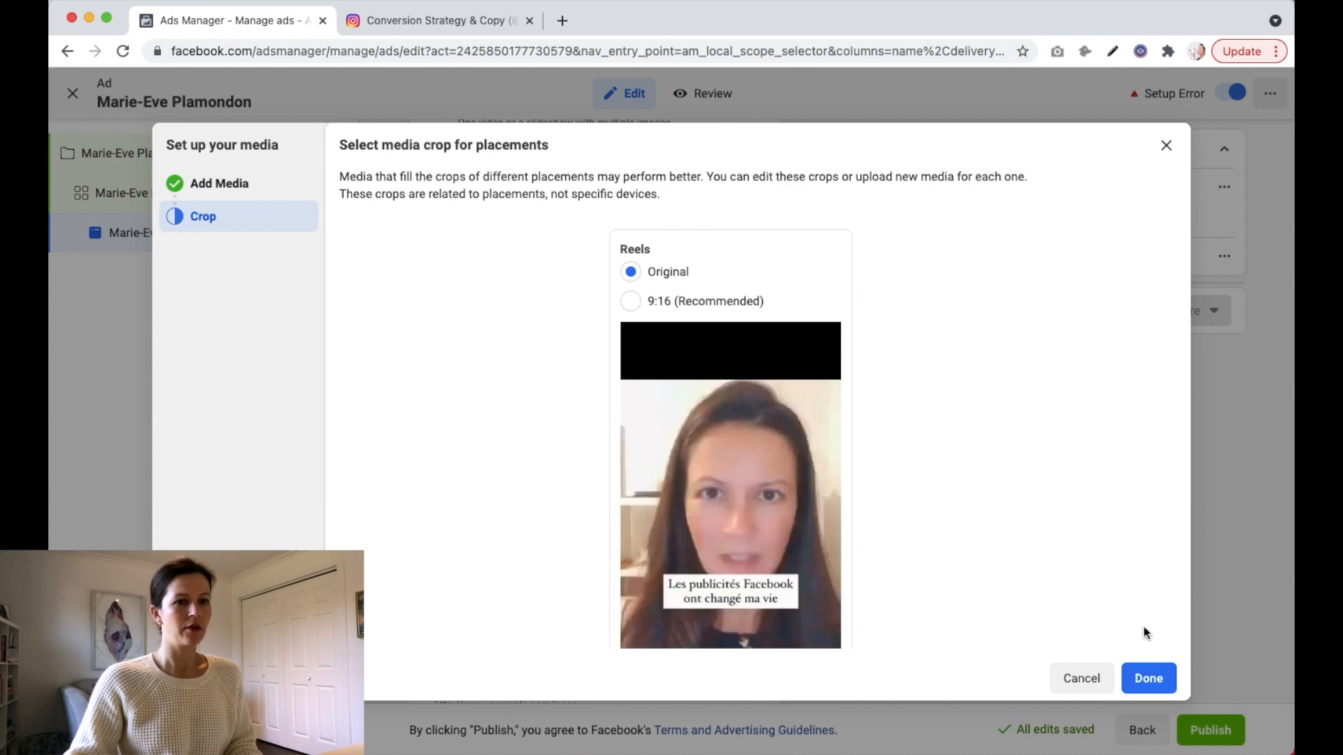
left_click(1149, 689)
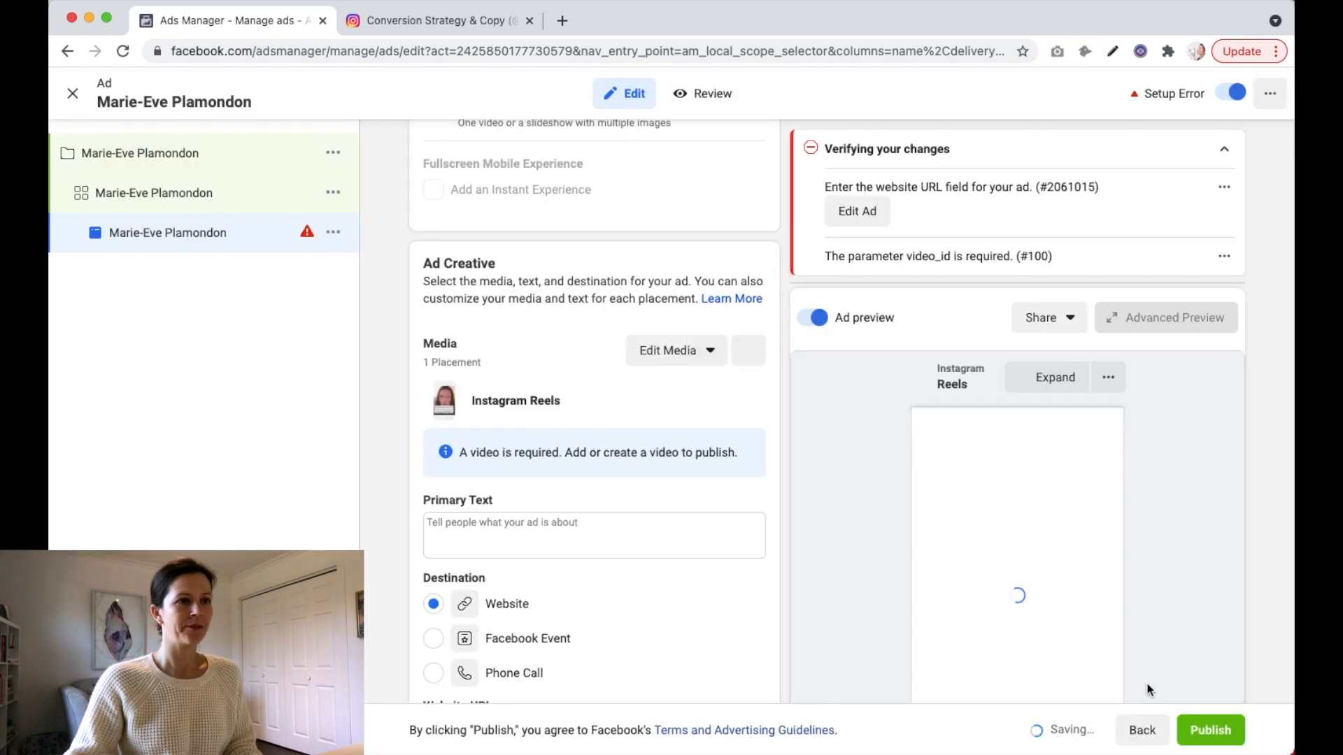
Enter "Pu capable #facebook" as the ad's primary text and check it in the Instagram Reels preview
scroll(640, 527, "down", 5)
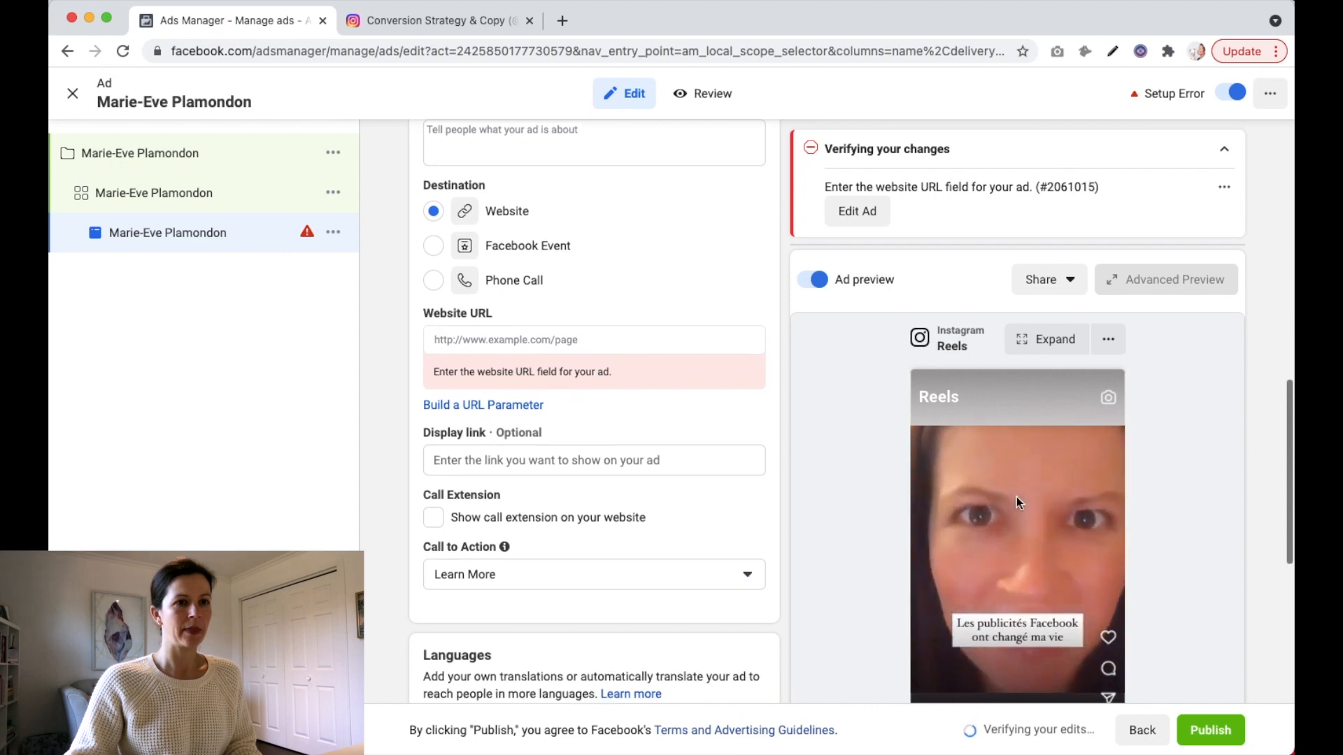
scroll(1017, 497, "down", 6)
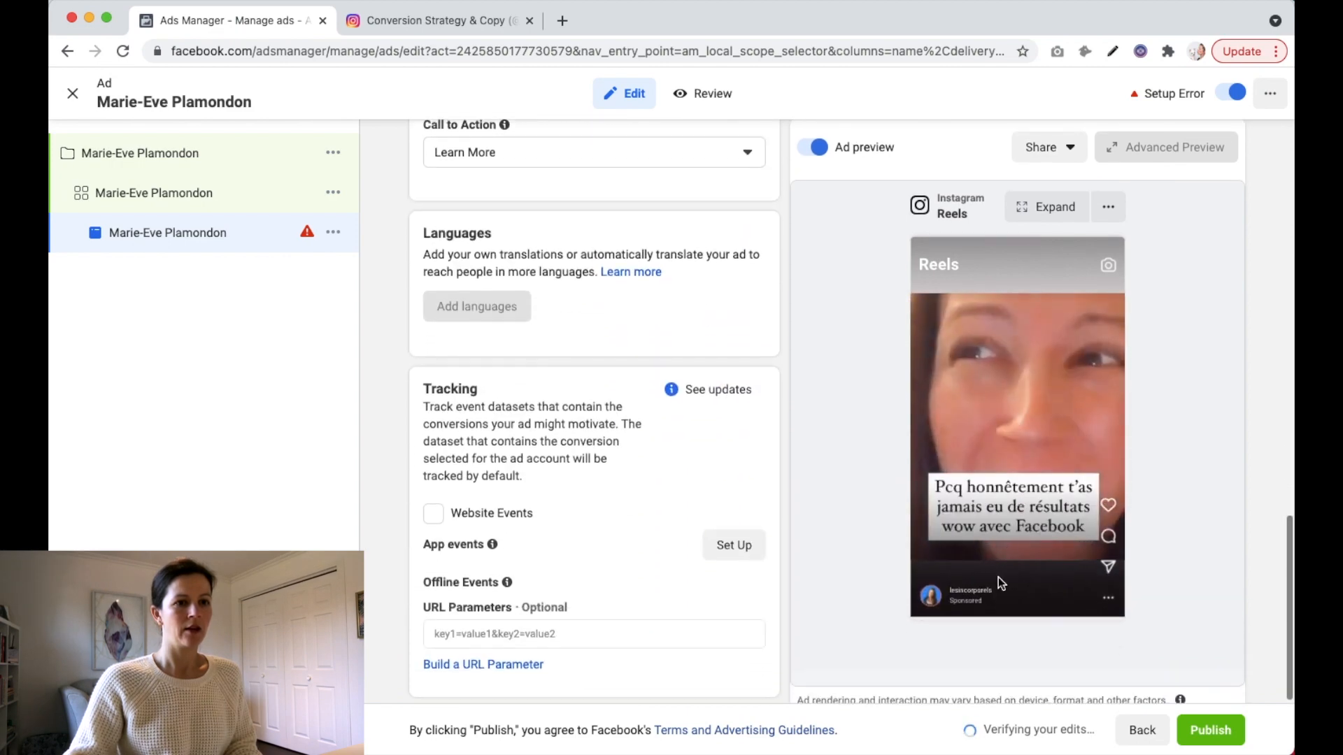
scroll(553, 417, "up", 7)
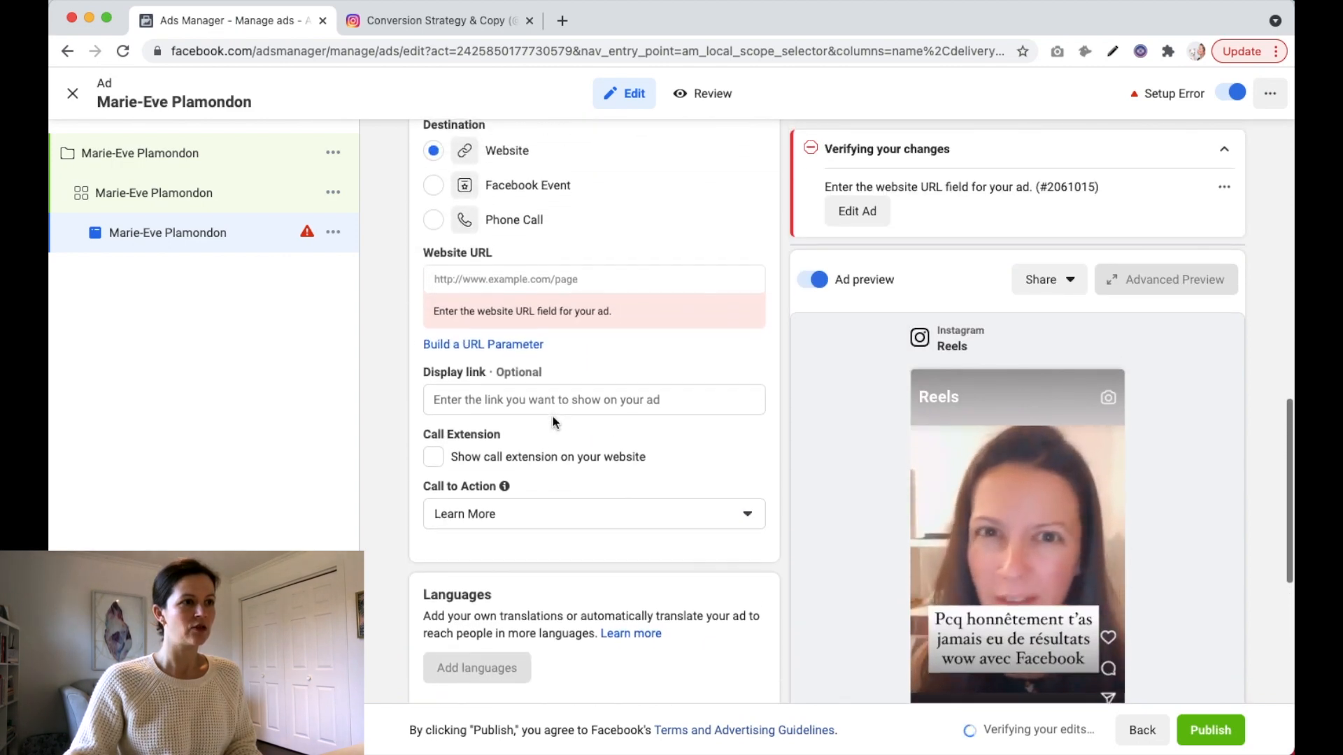
scroll(474, 419, "up", 6)
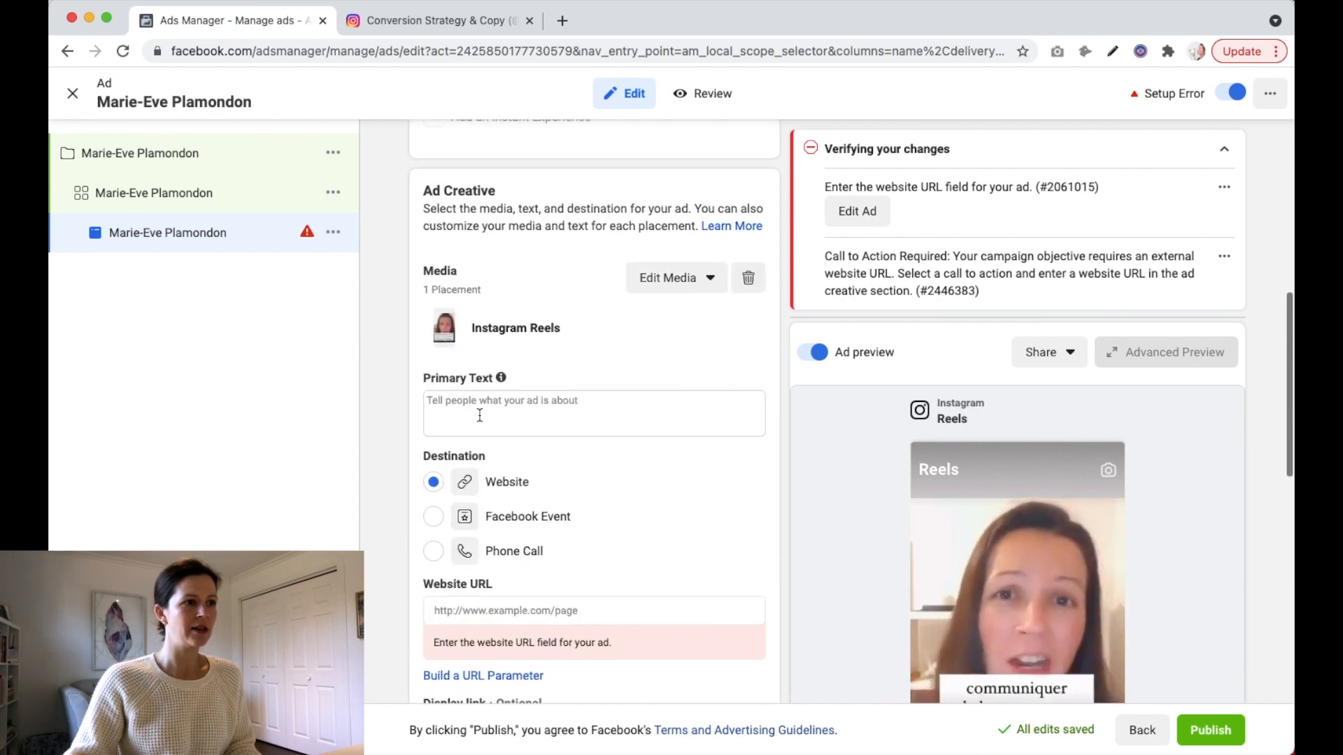
left_click(479, 415)
type("P")
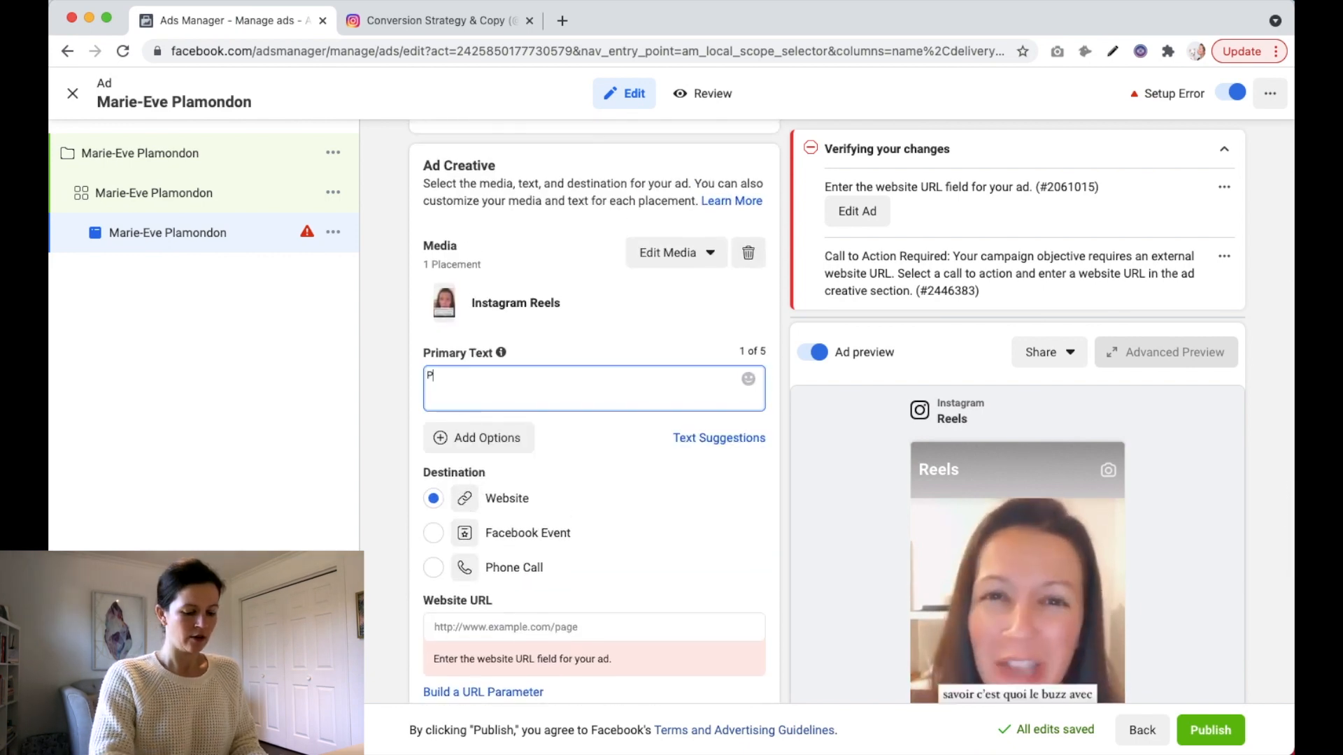
type("u capable")
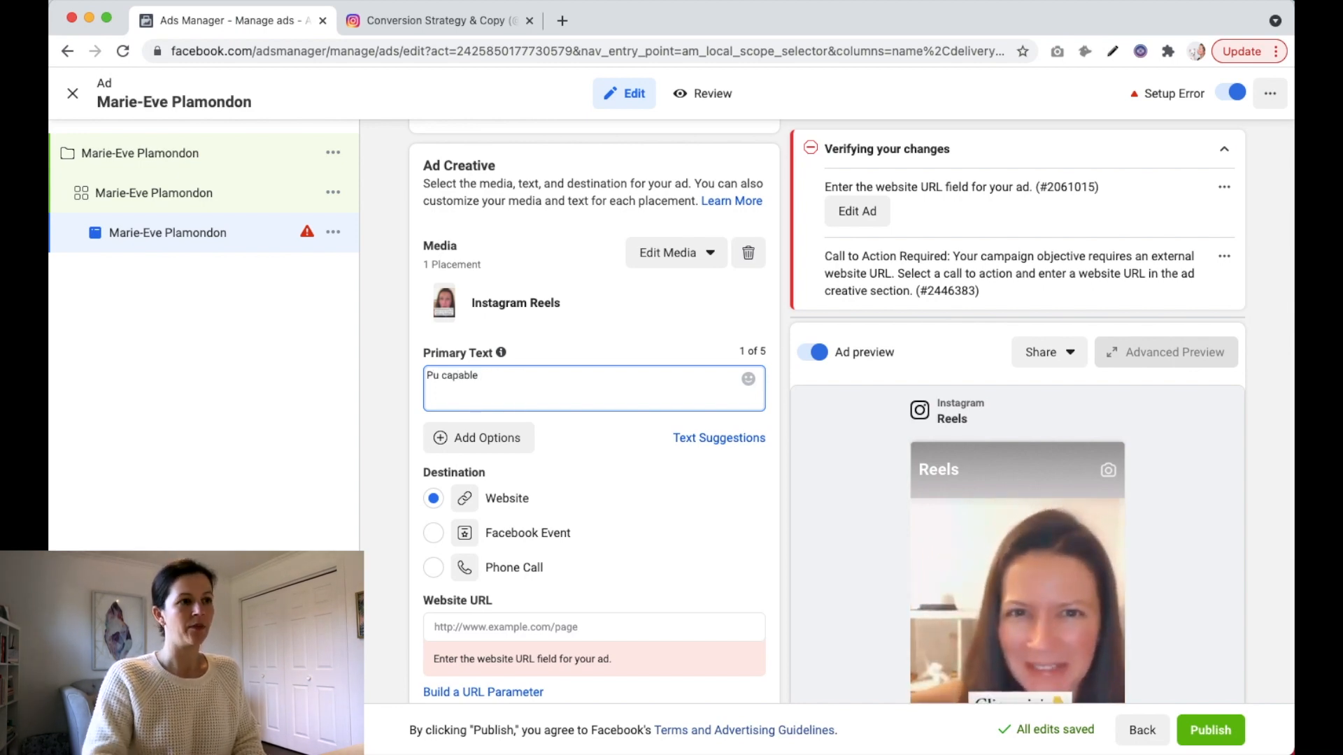
type(" #facebook")
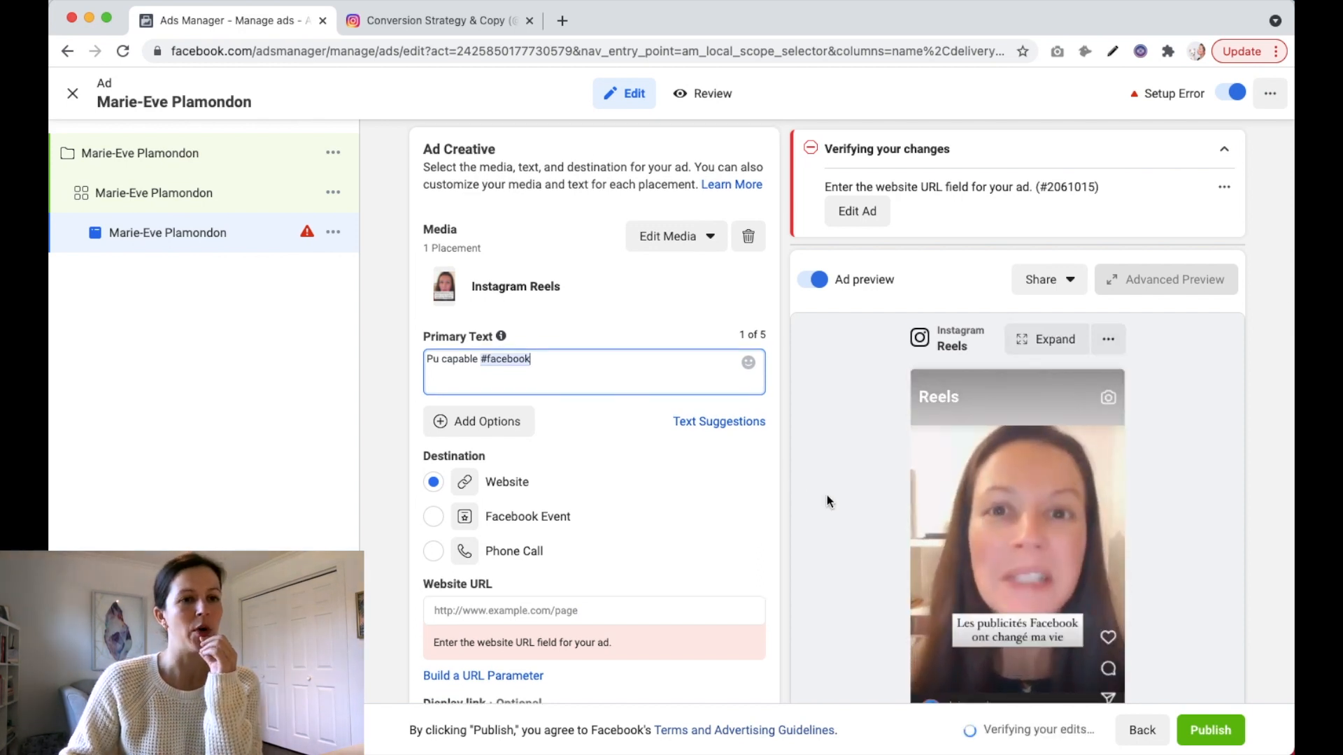
scroll(827, 494, "down", 8)
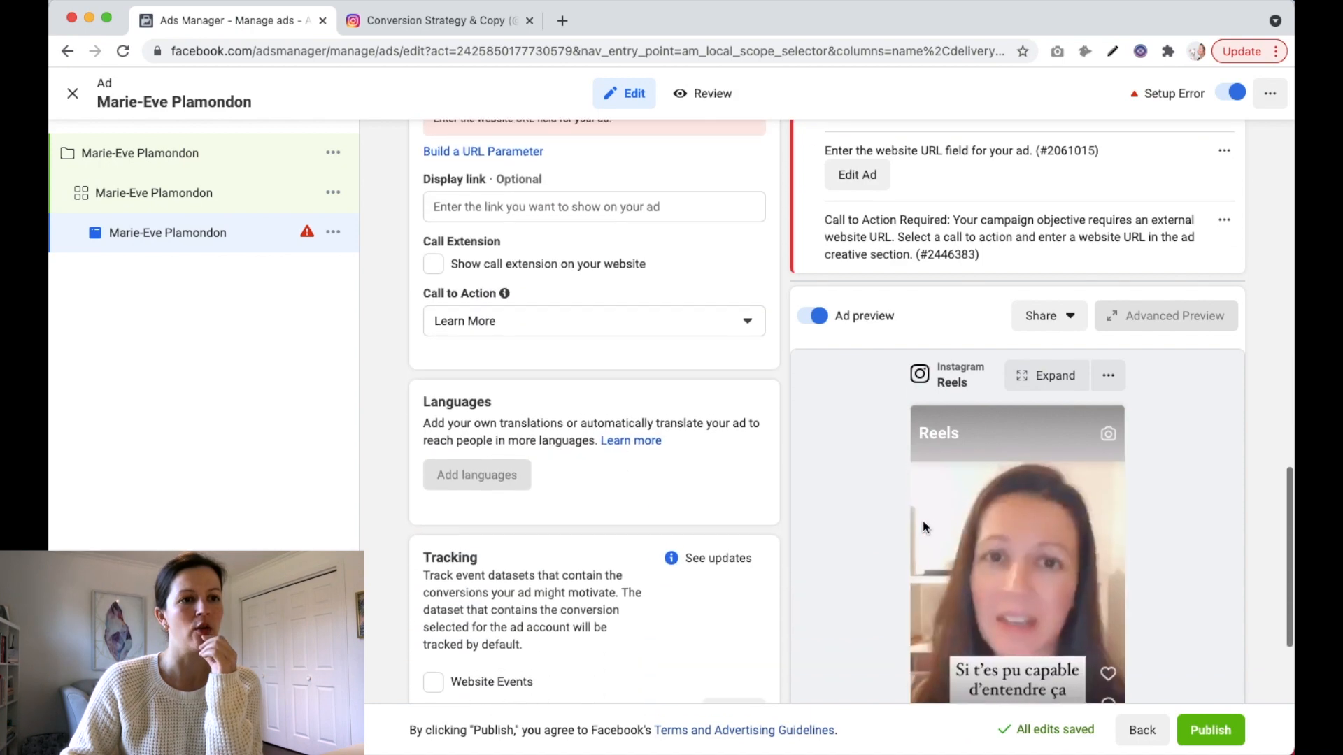
scroll(922, 521, "down", 3)
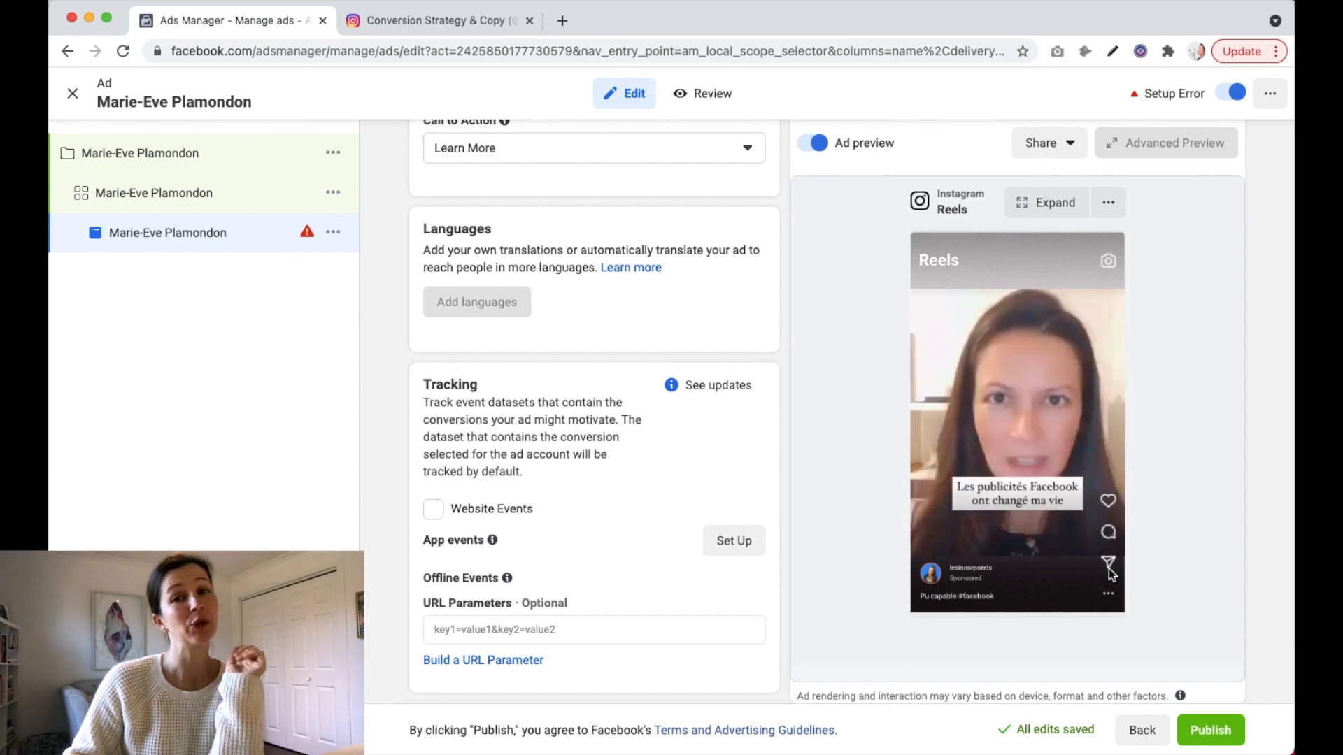
scroll(518, 538, "up", 2)
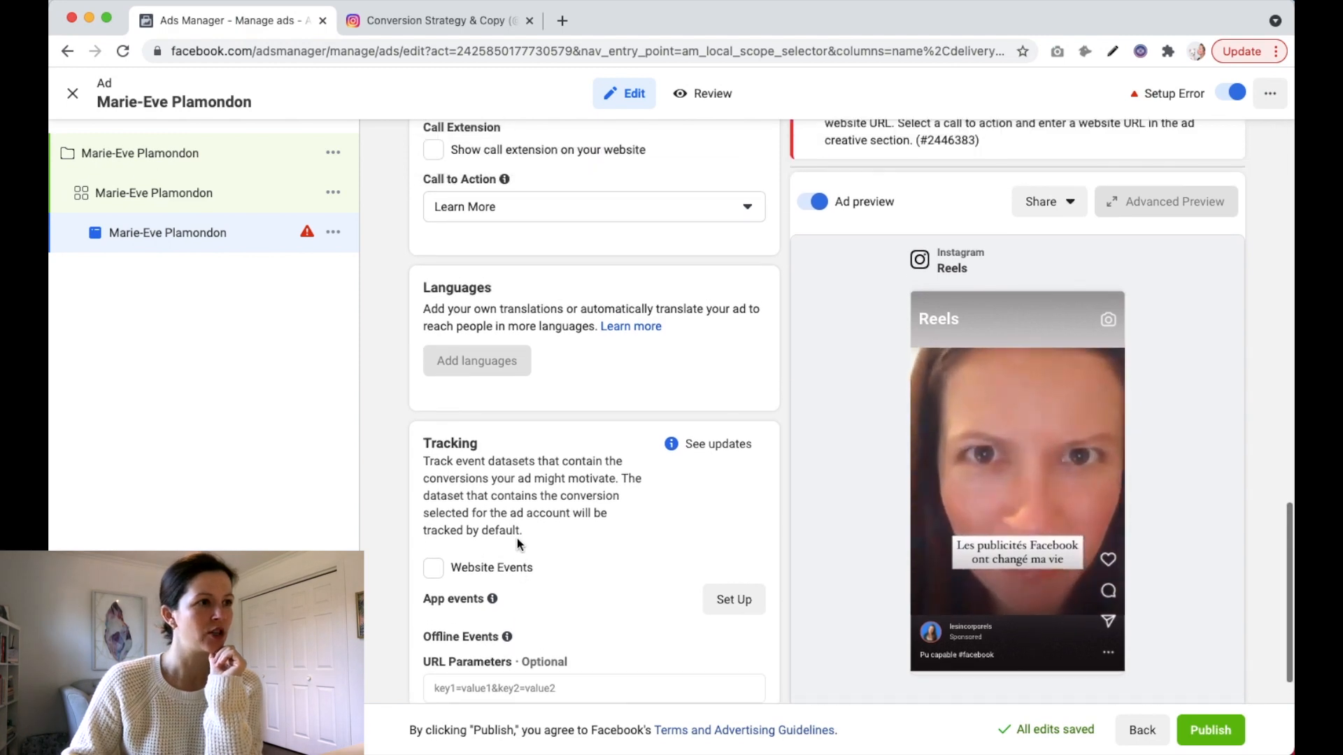
scroll(517, 539, "up", 5)
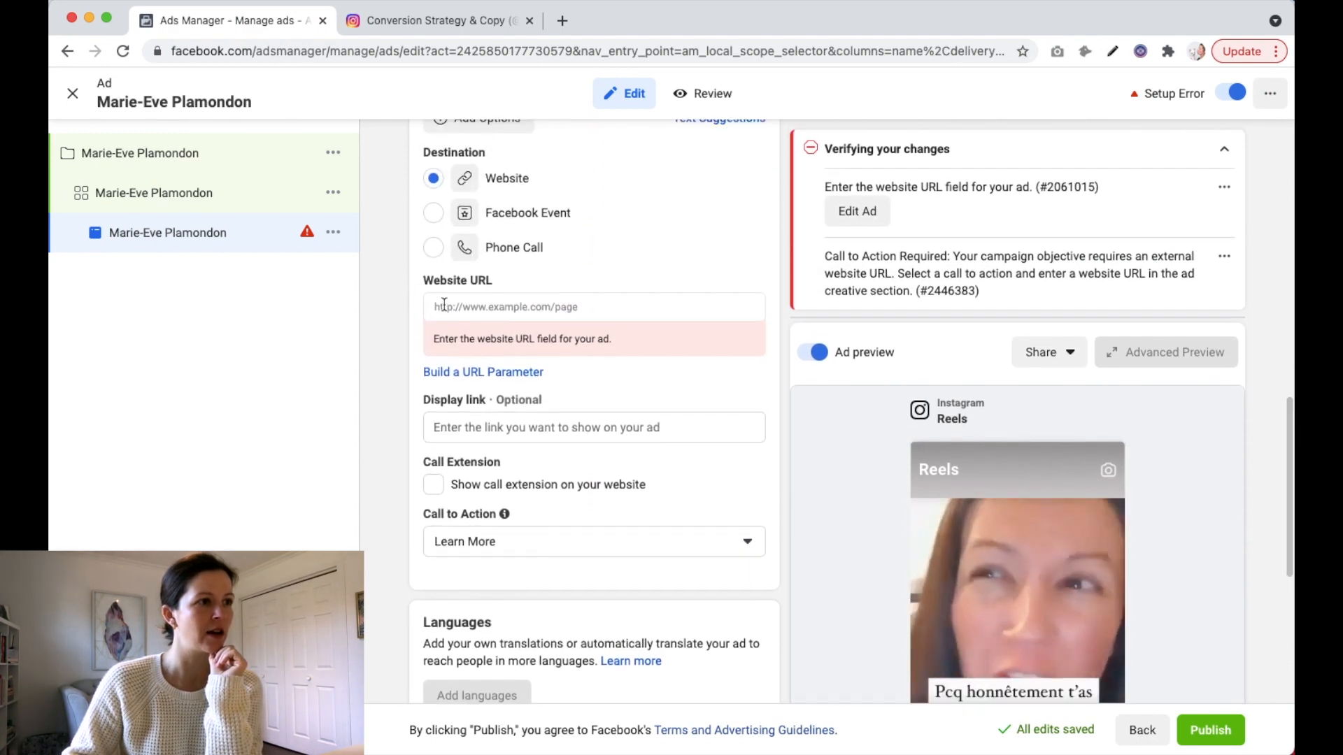
left_click(443, 306)
type("ht")
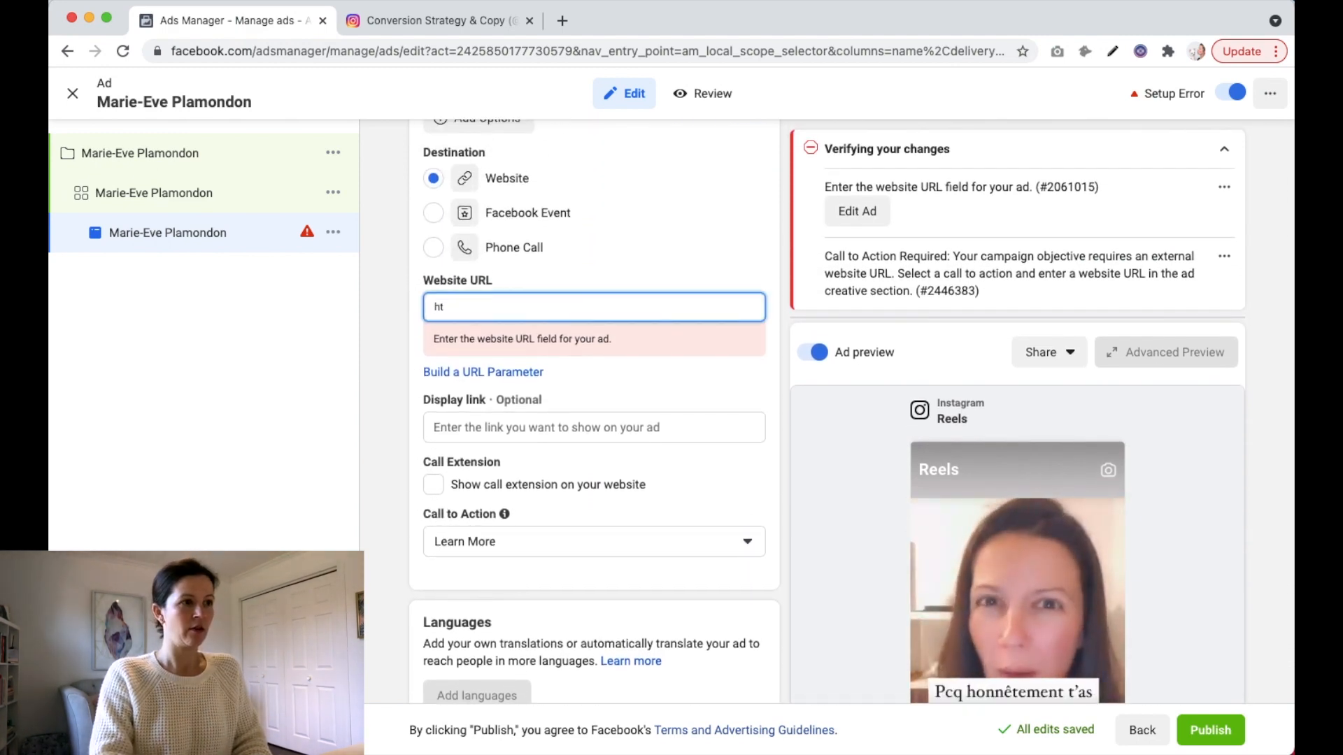
type("pps:/")
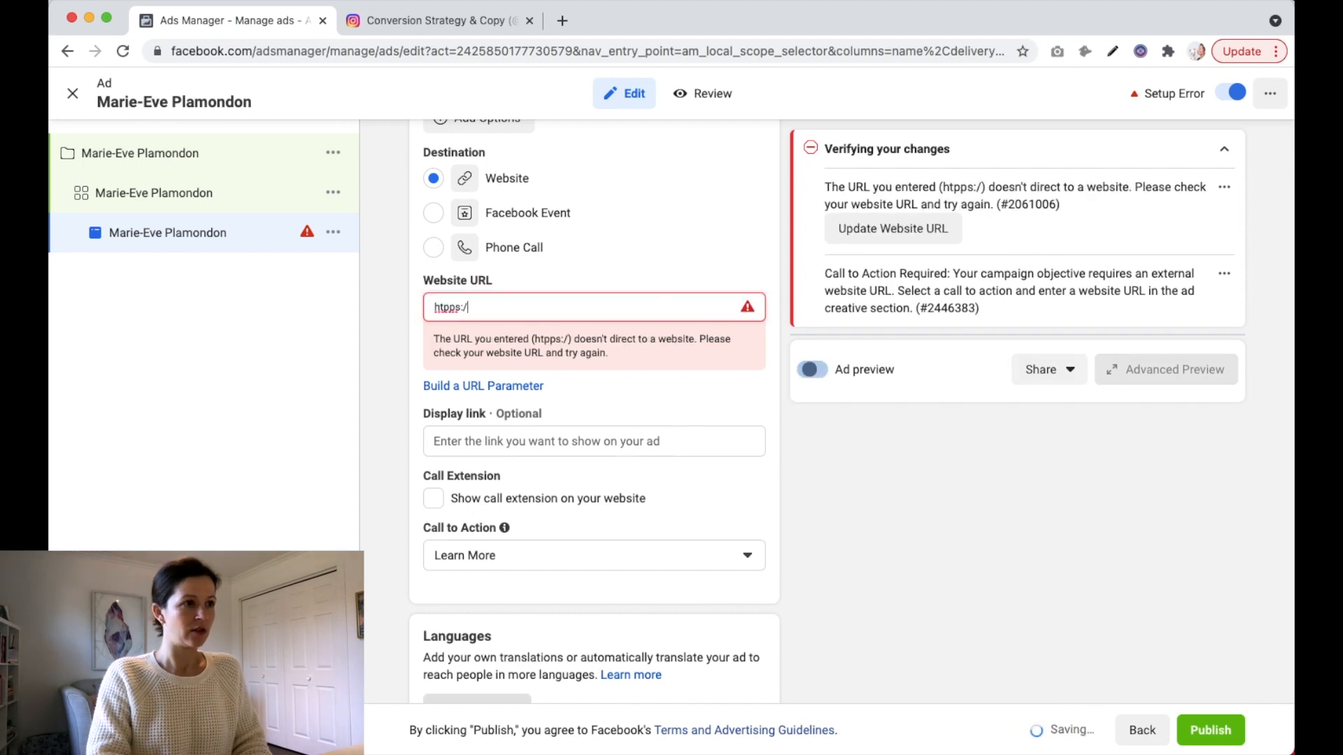
key("BackSpace")
key("BackSpace")
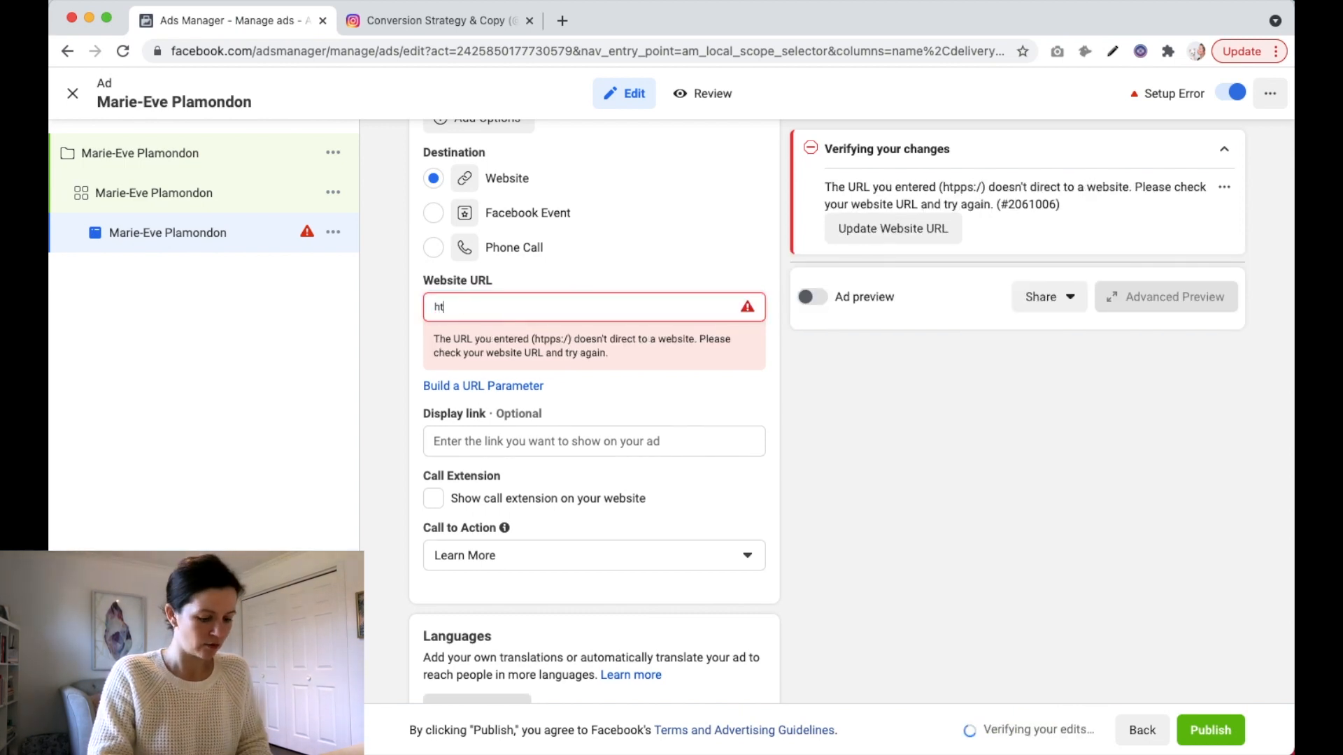
type("tps://les")
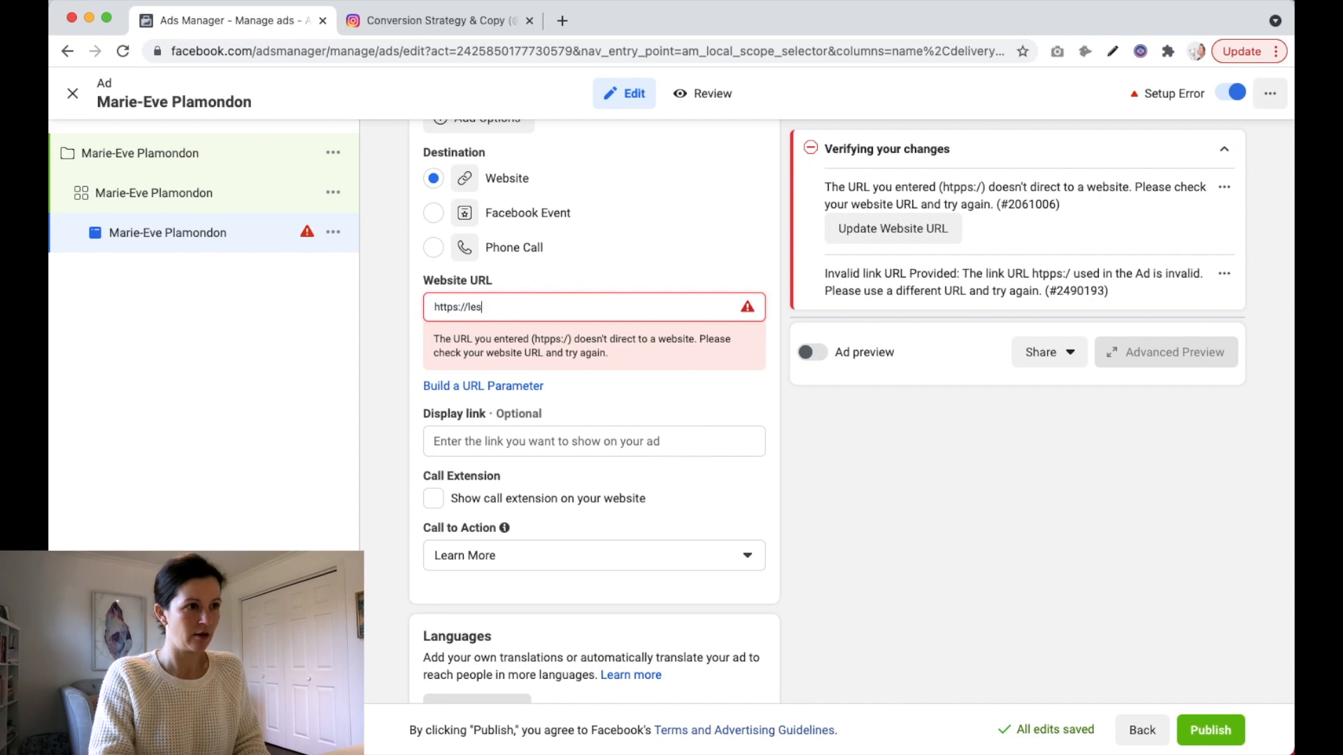
type("incorporels.ca")
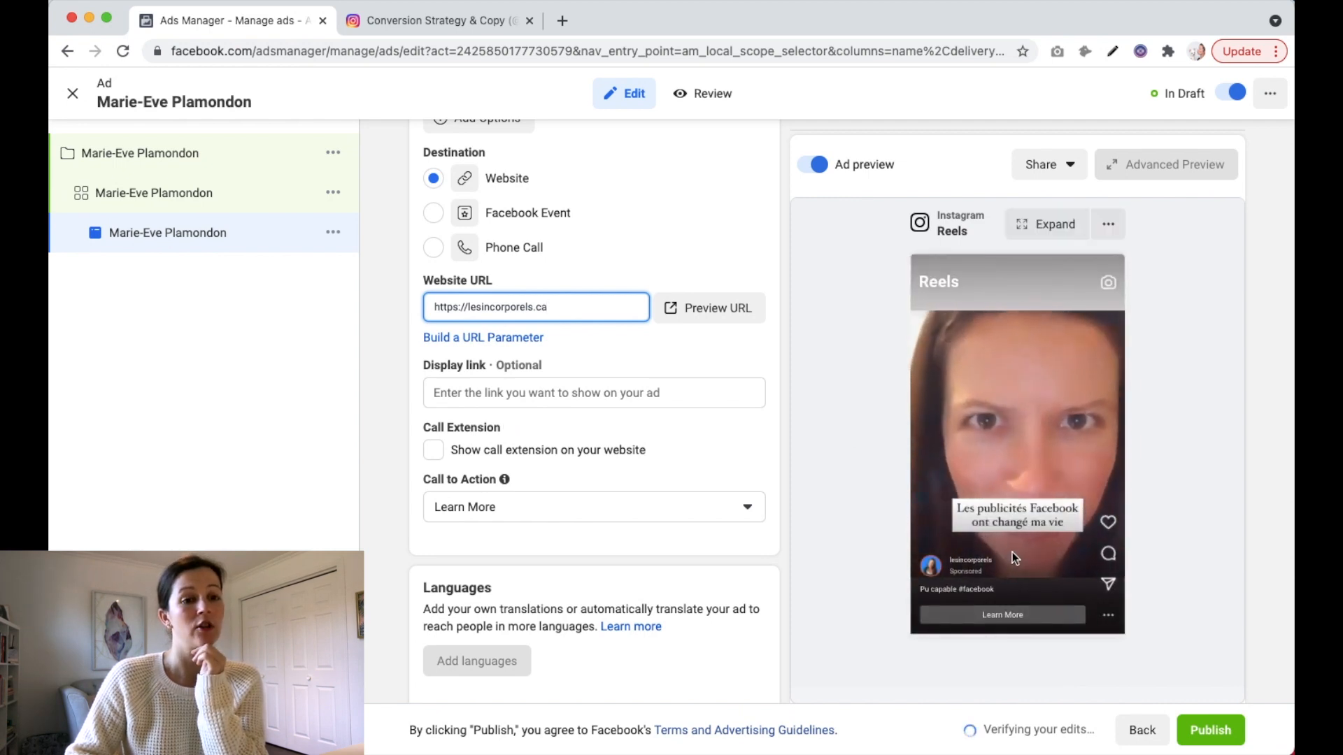
Set the ad's call to action to Download
scroll(652, 656, "down", 5)
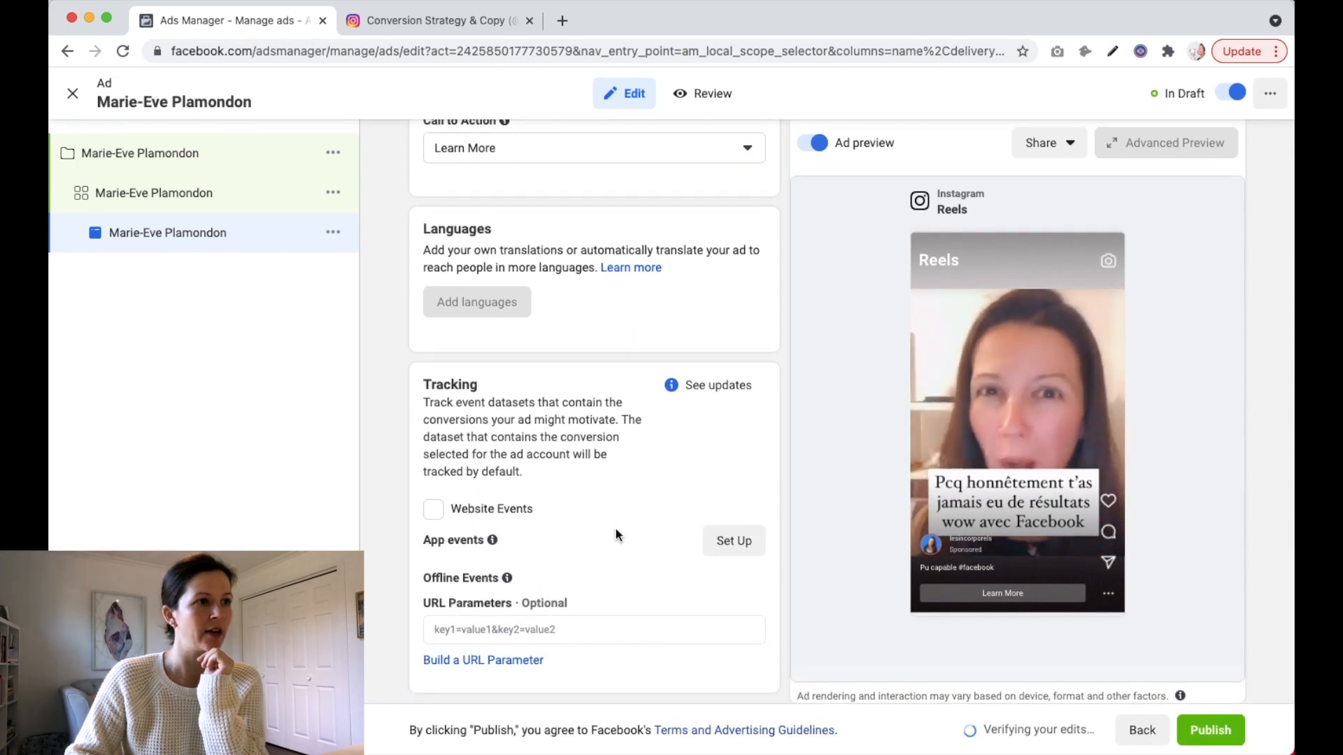
scroll(615, 531, "up", 3)
left_click(529, 312)
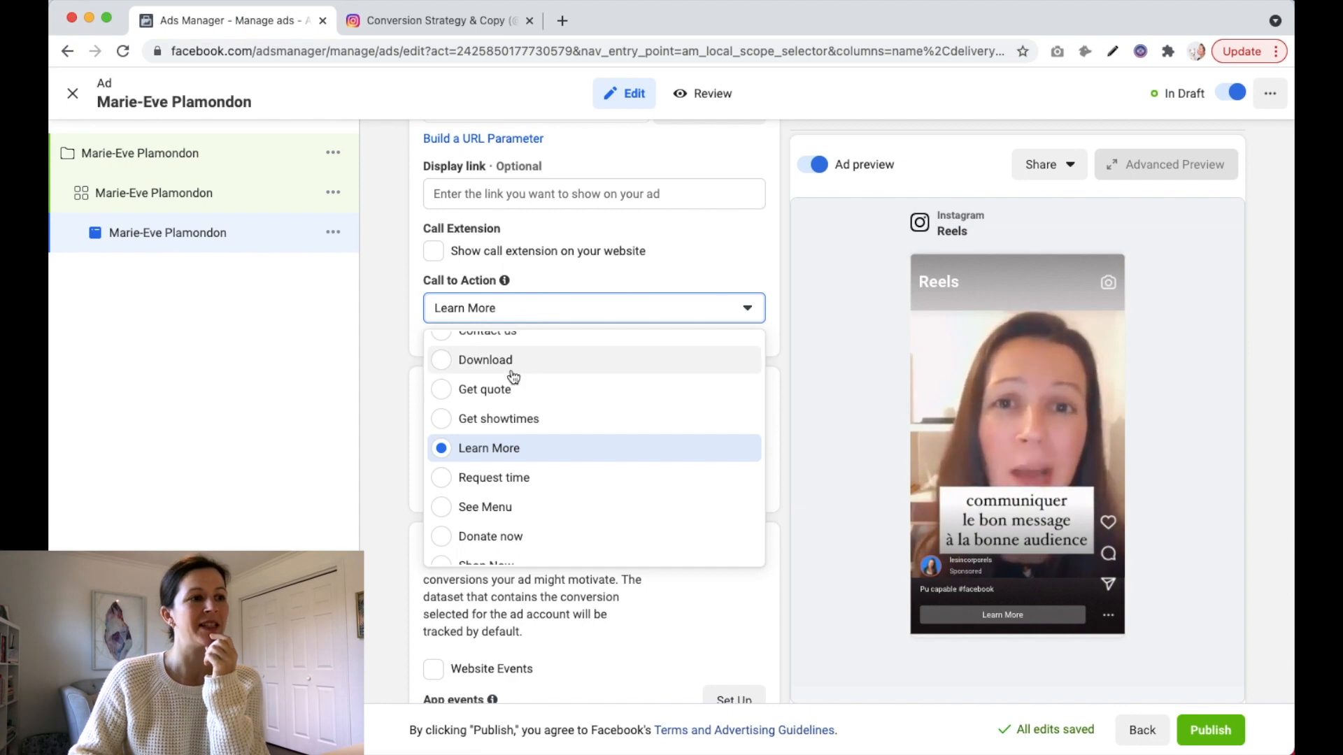
left_click(514, 361)
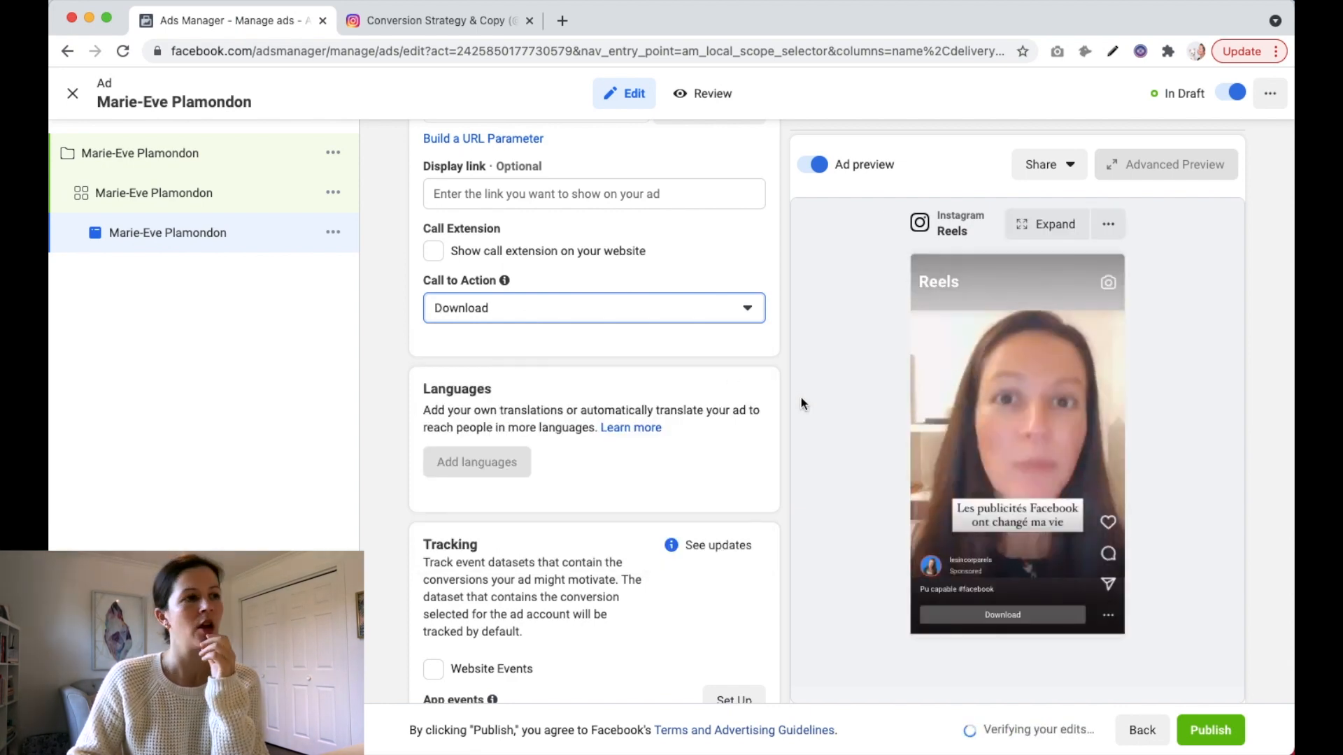
Review the available call-to-action options and change the ad's call to action to Watch more
left_click(724, 314)
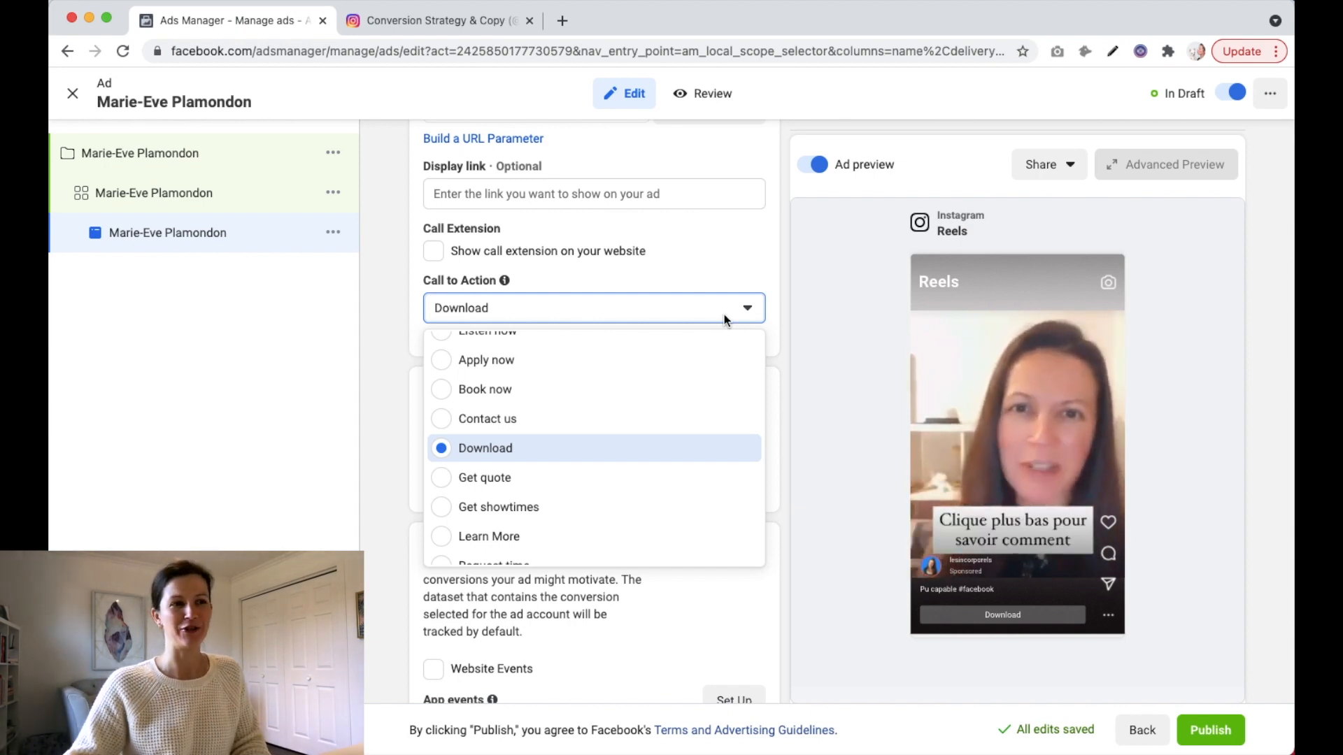
scroll(707, 375, "down", 1)
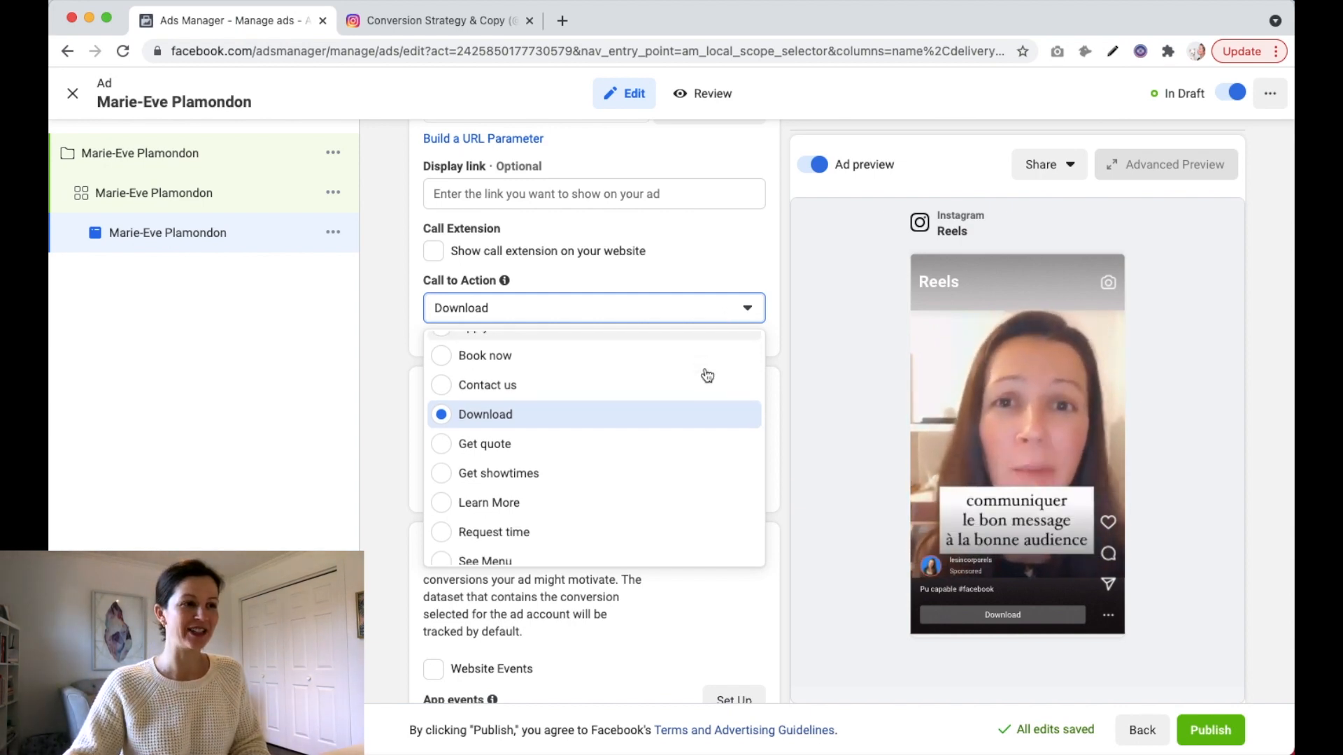
scroll(707, 376, "down", 3)
scroll(707, 376, "down", 1)
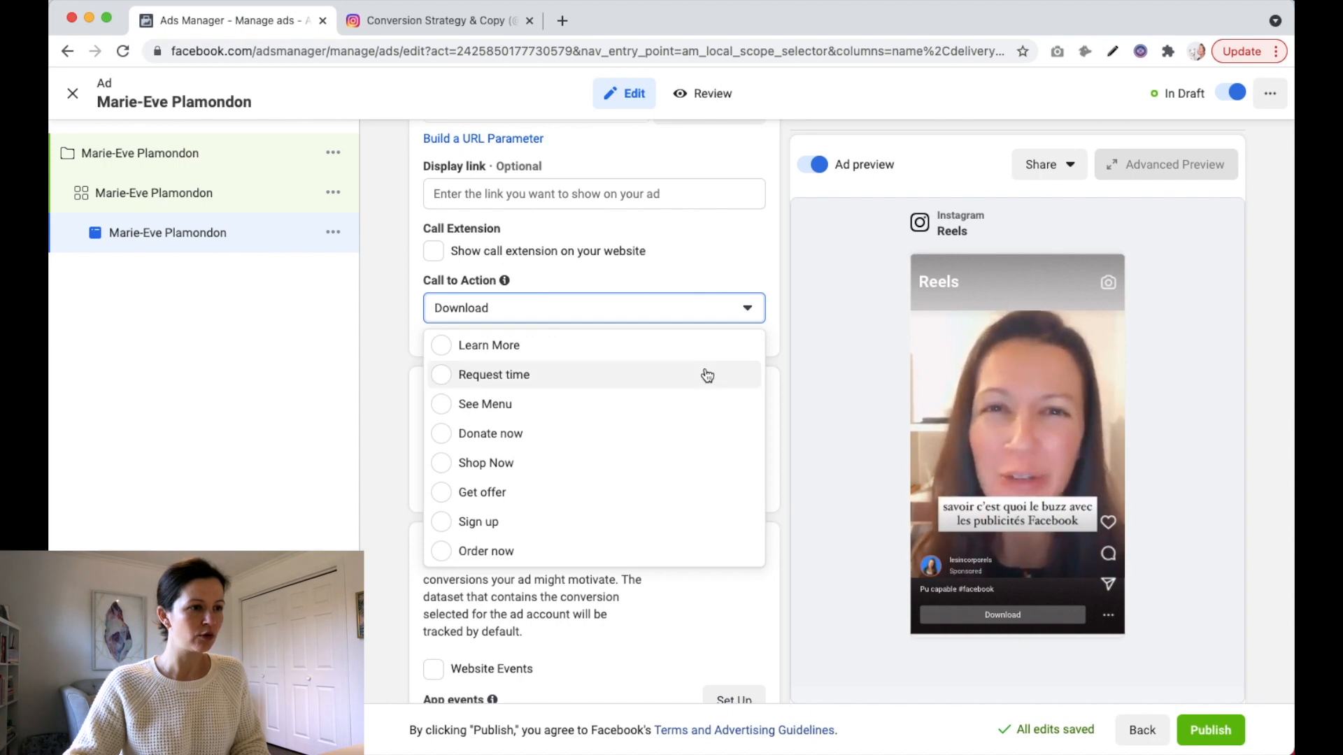
scroll(707, 376, "up", 5)
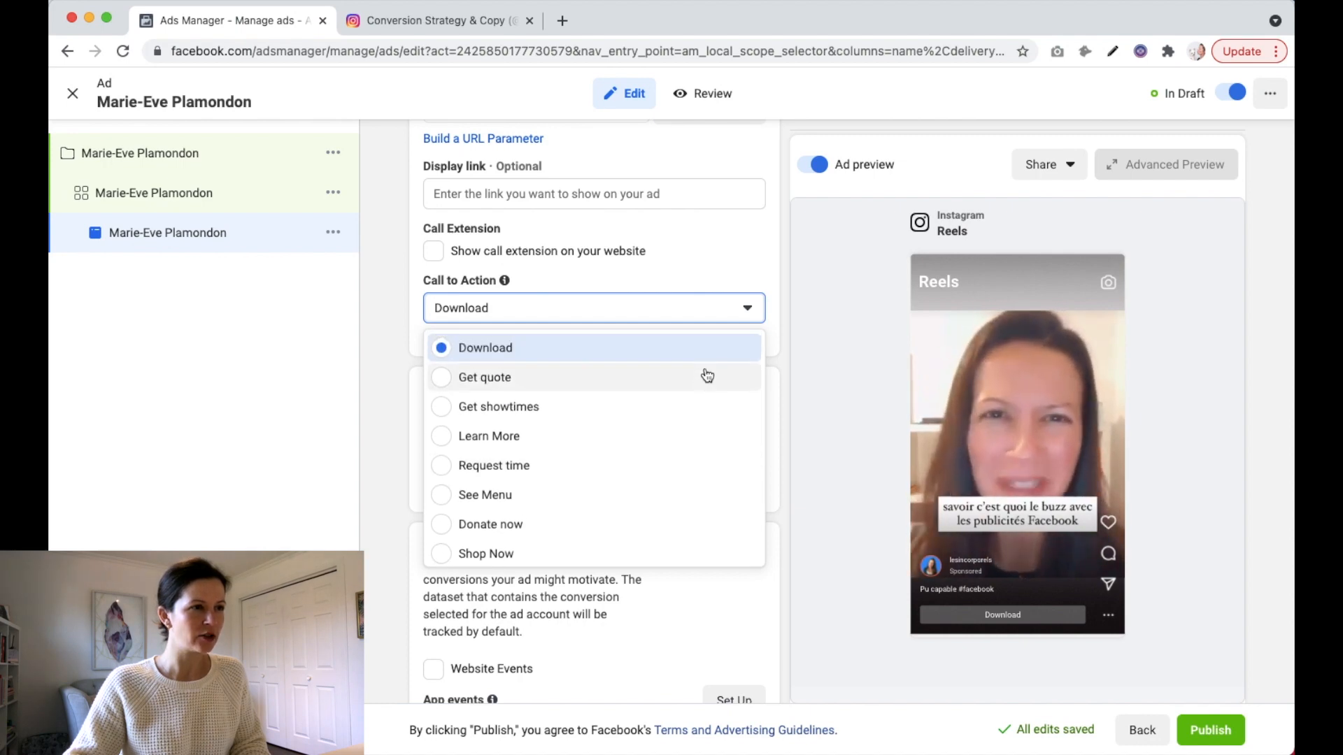
scroll(707, 376, "up", 3)
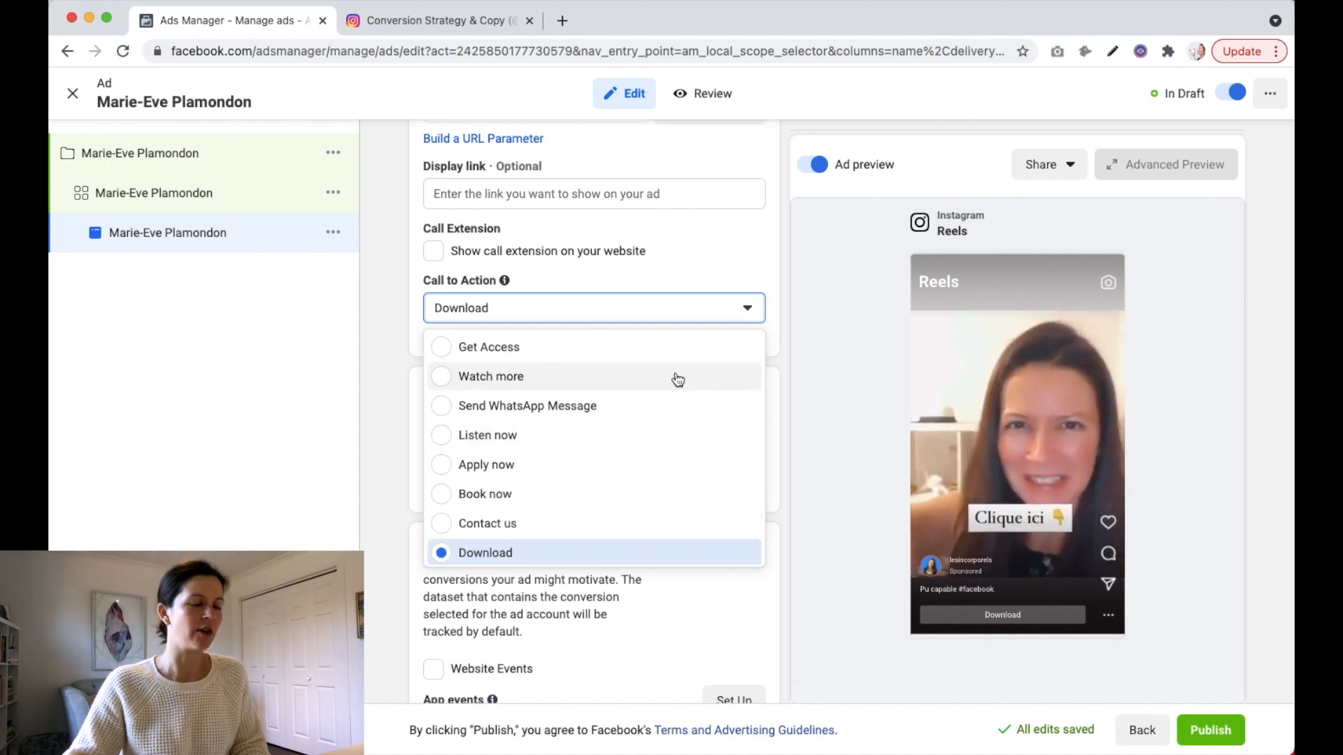
left_click(678, 379)
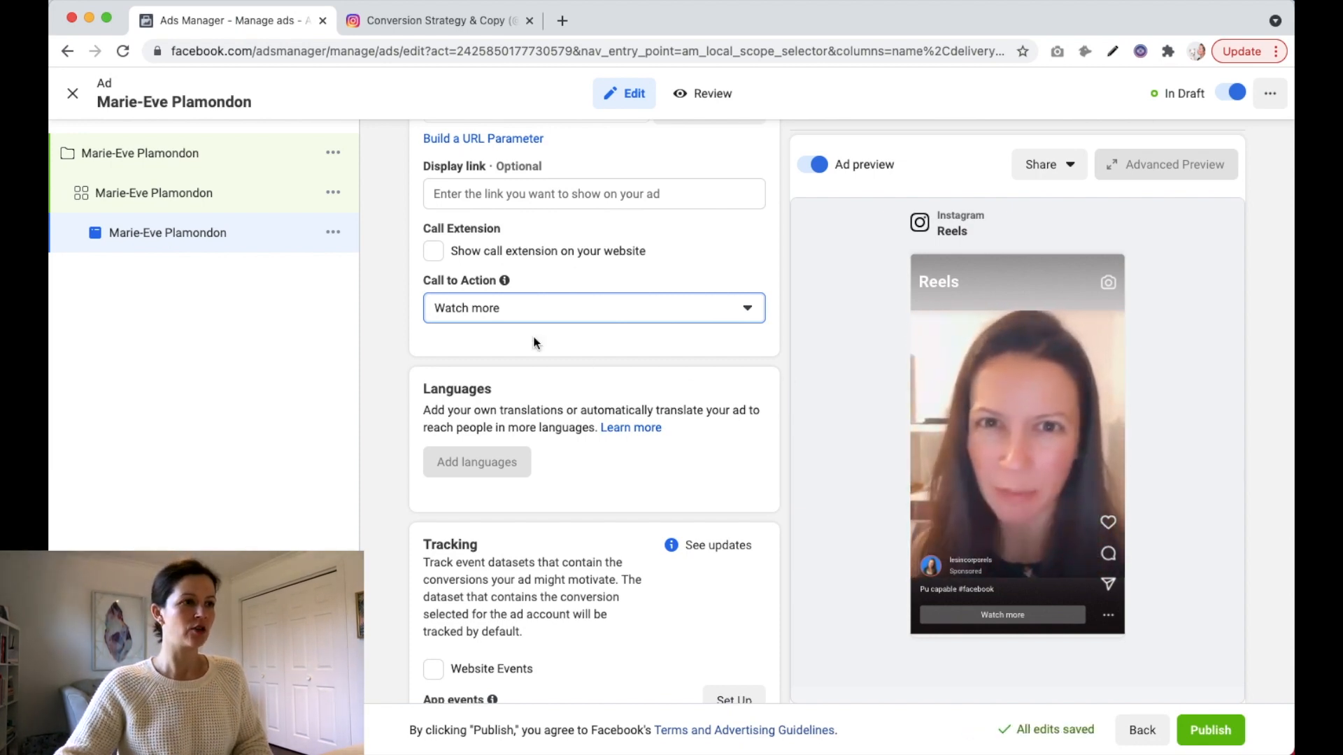
Clear the ad's website URL and open the Reels section of the lesincorporels profile in Instagram
scroll(533, 329, "up", 3)
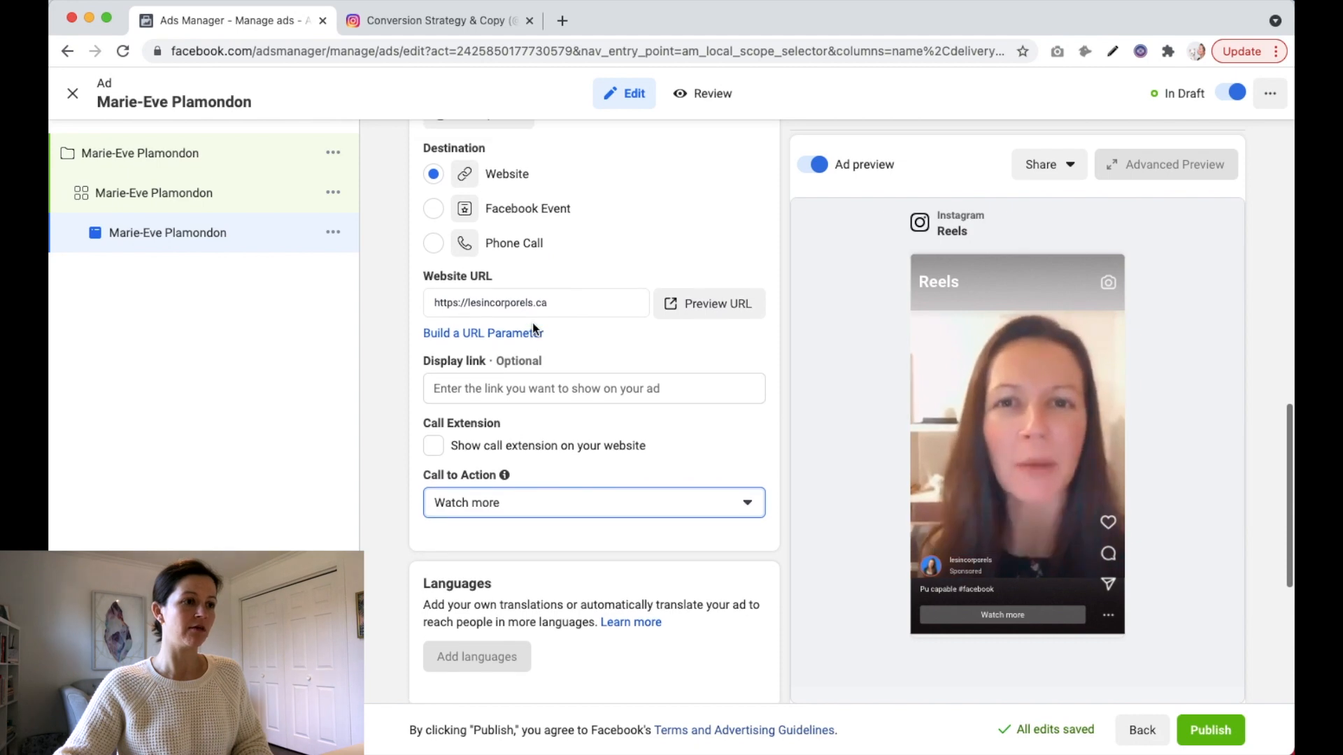
left_click(461, 305)
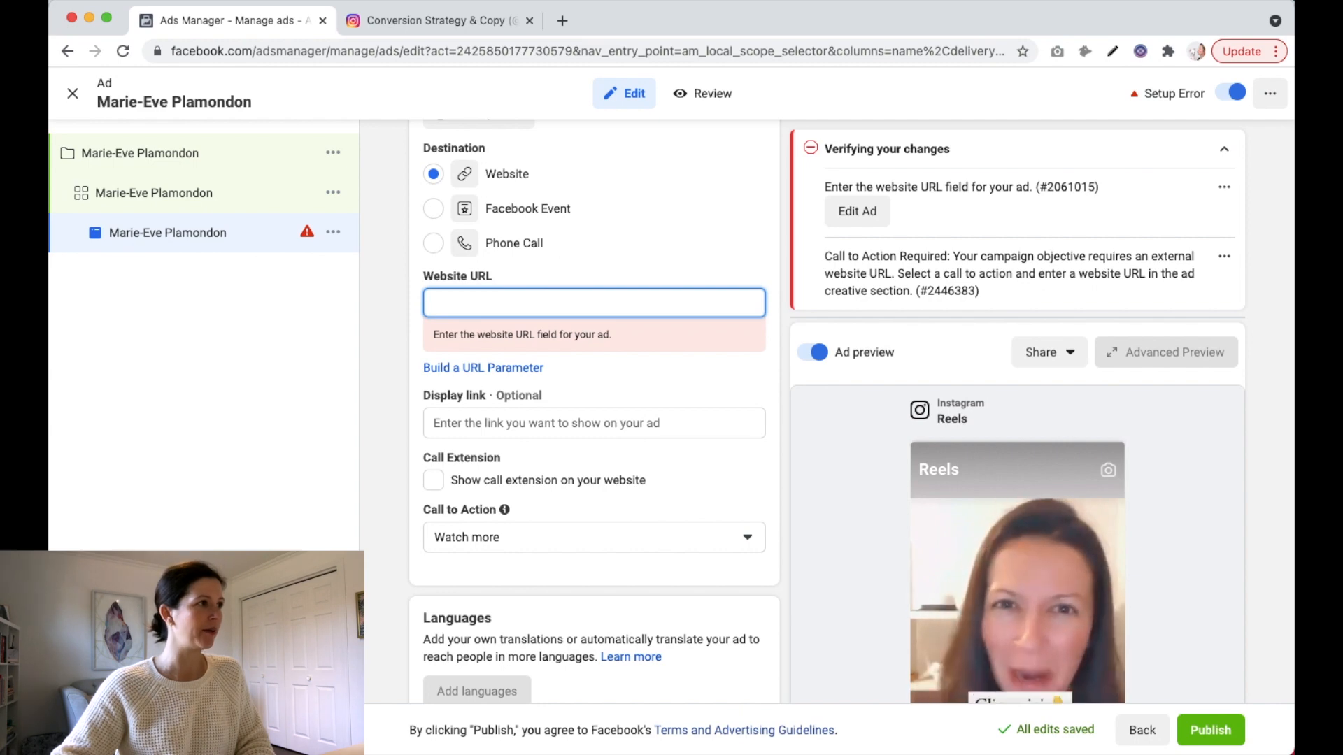
left_click(377, 22)
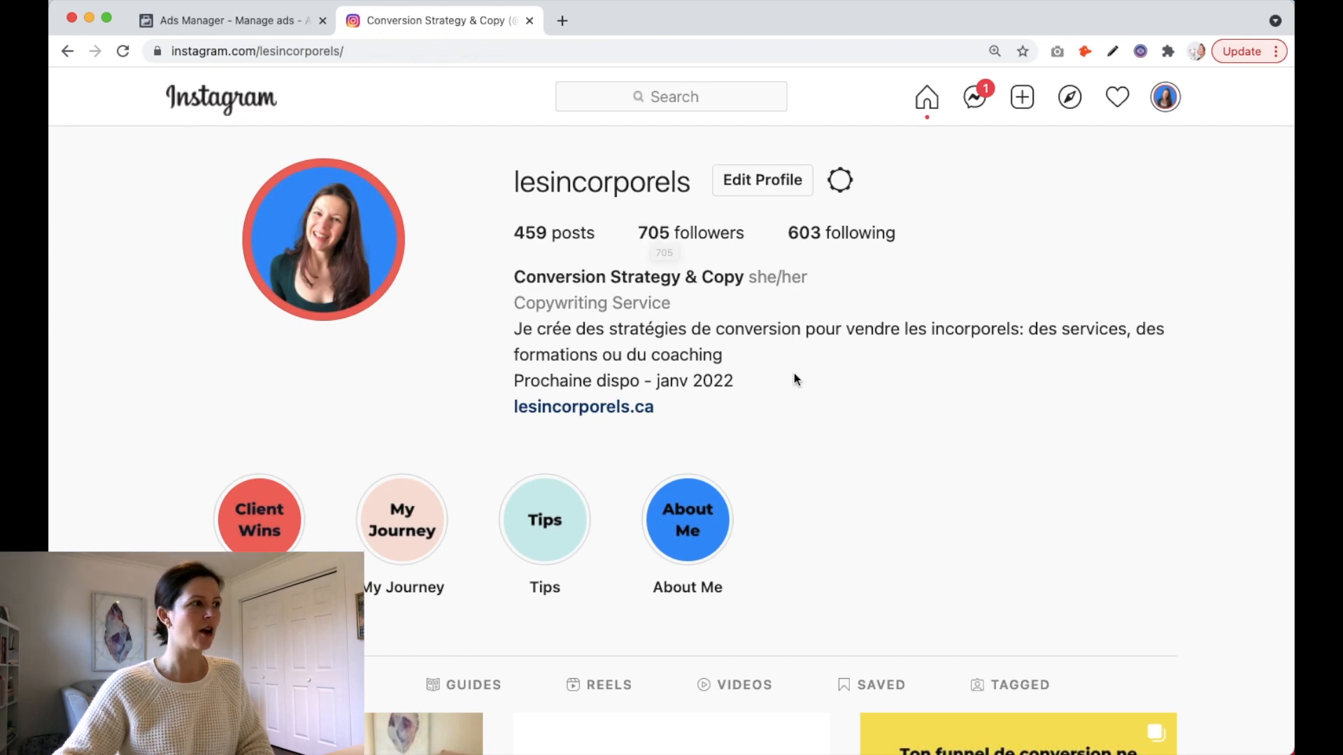
scroll(794, 378, "down", 1)
scroll(794, 379, "down", 5)
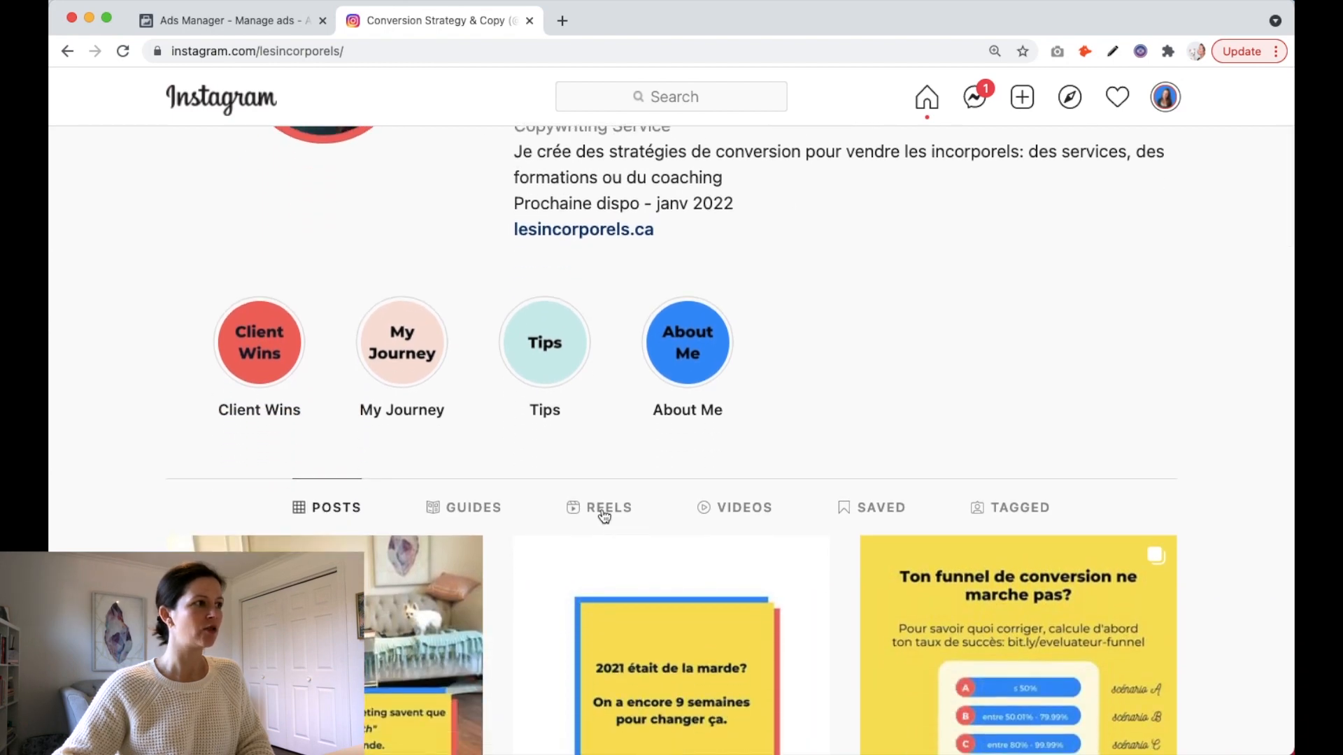
left_click(605, 513)
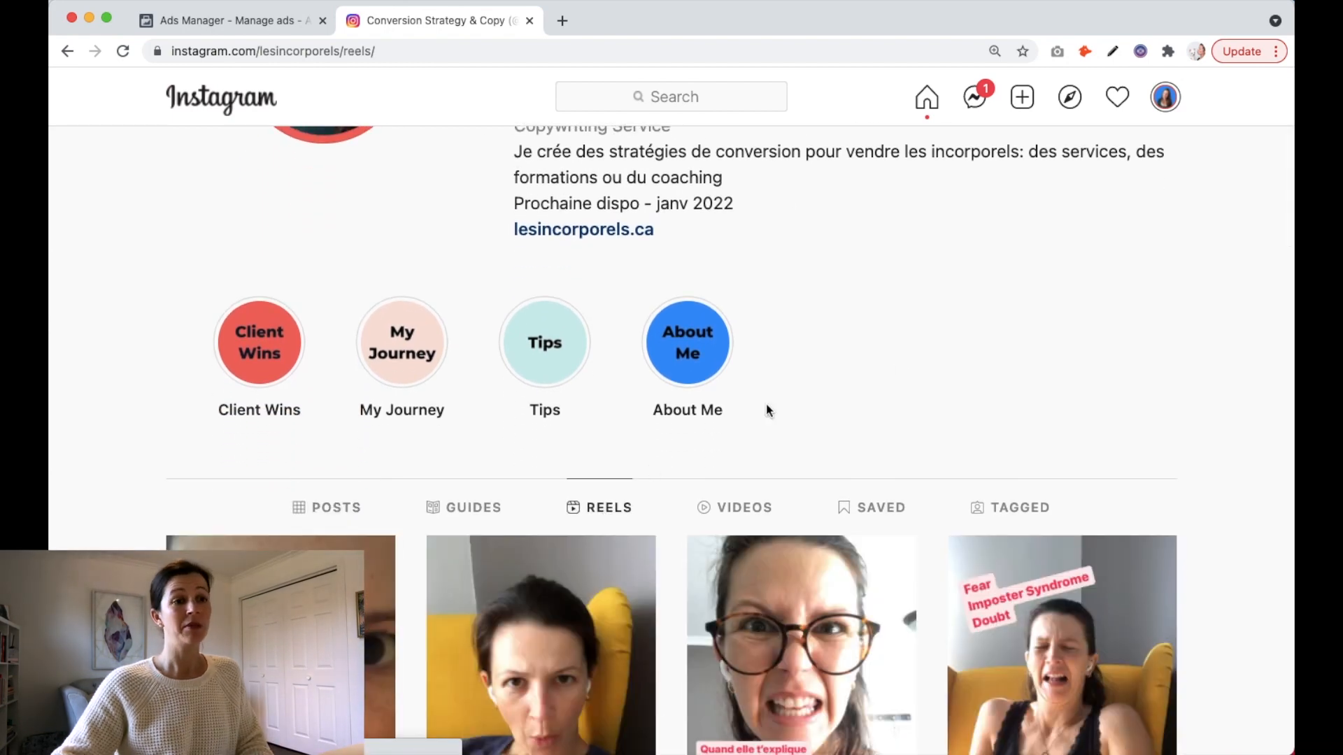
scroll(955, 371, "down", 3)
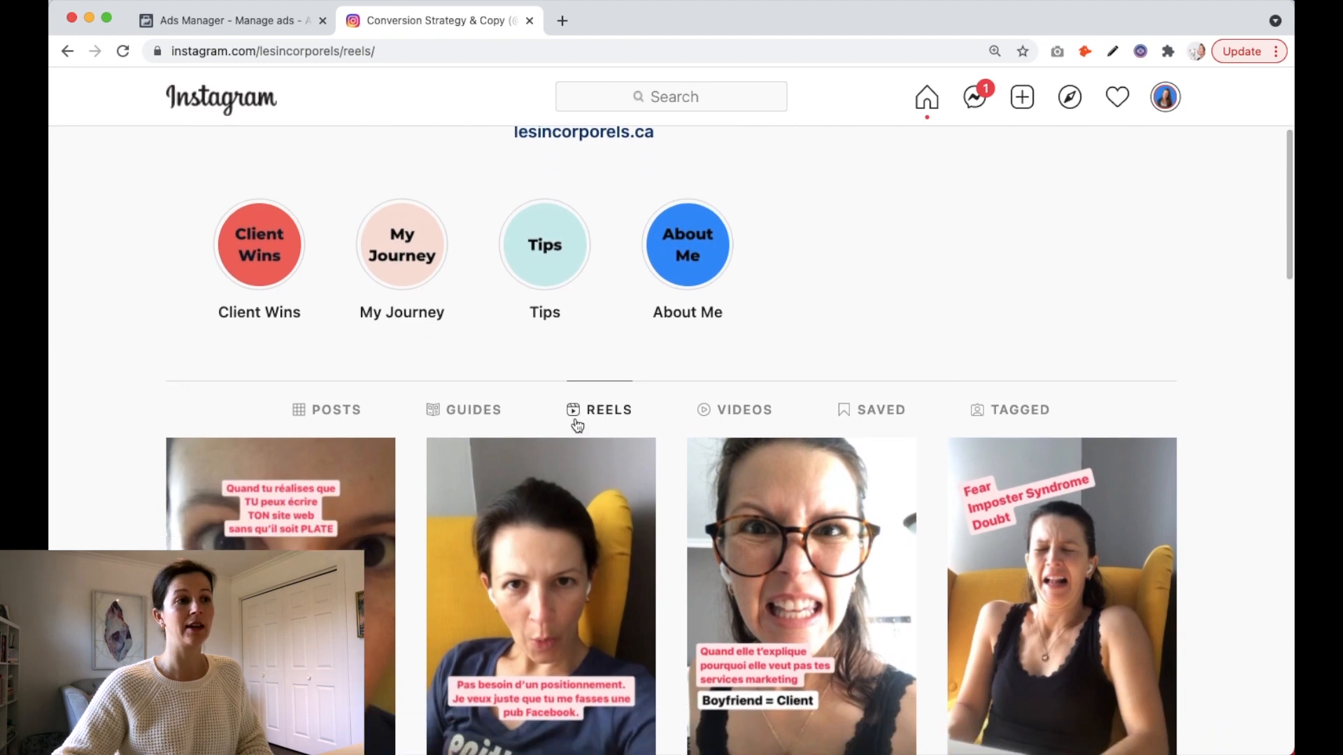
left_click(295, 53)
key("super+c")
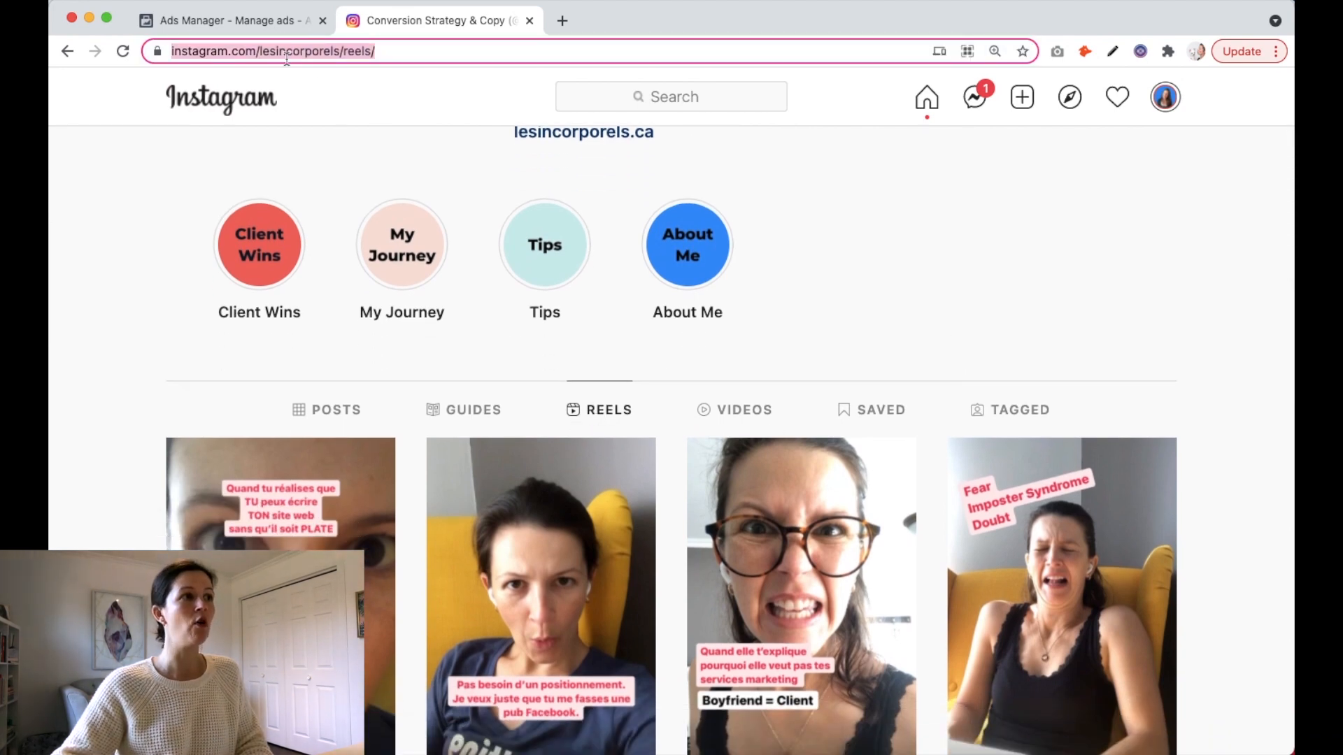
left_click(244, 27)
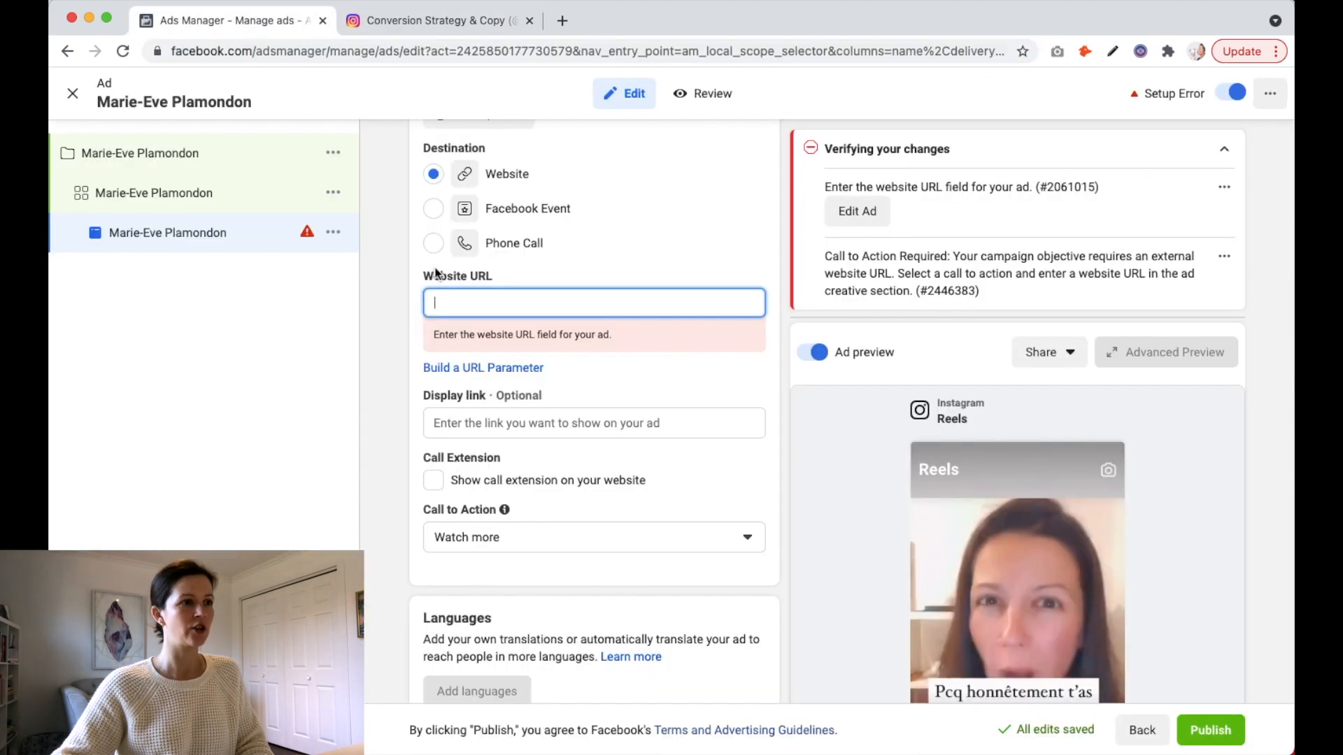
key("super+v")
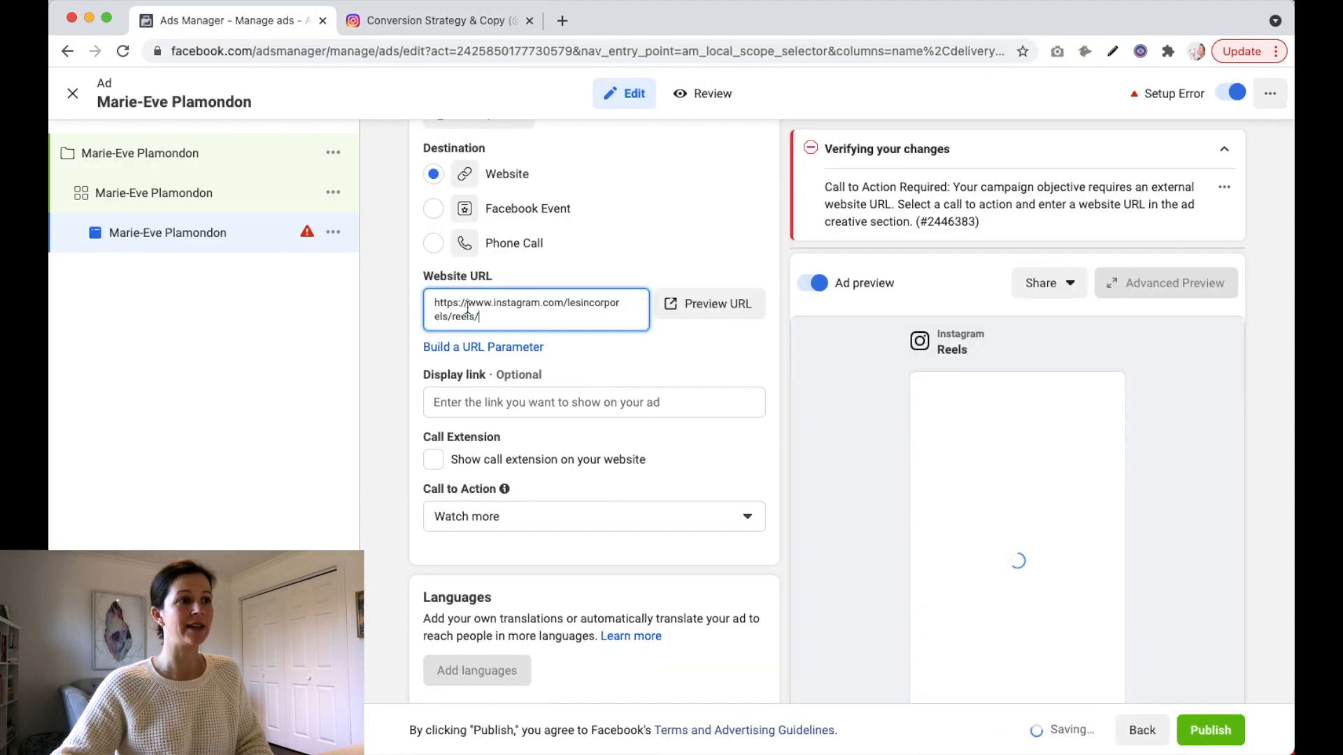
Switch to Instagram, browse the profile's videos and open the Landing Page video with the copywriting tips
left_click(406, 22)
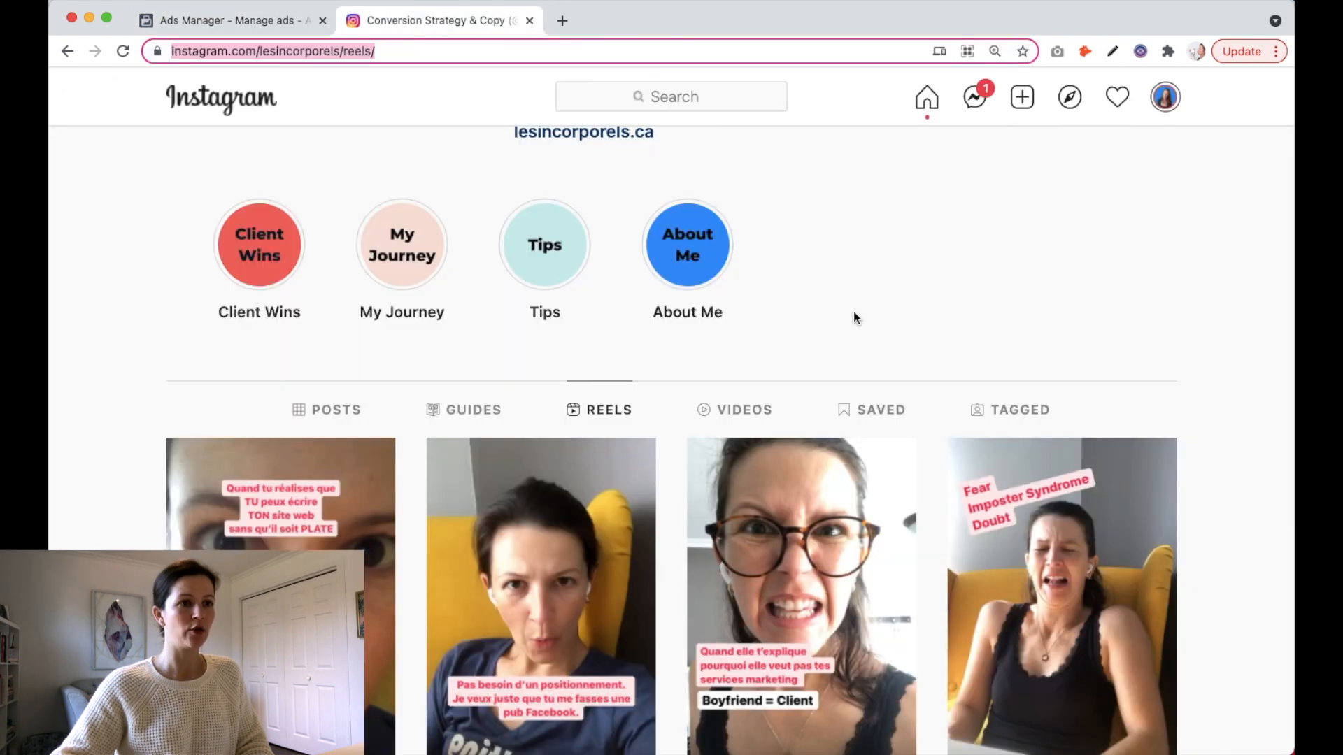
left_click(718, 414)
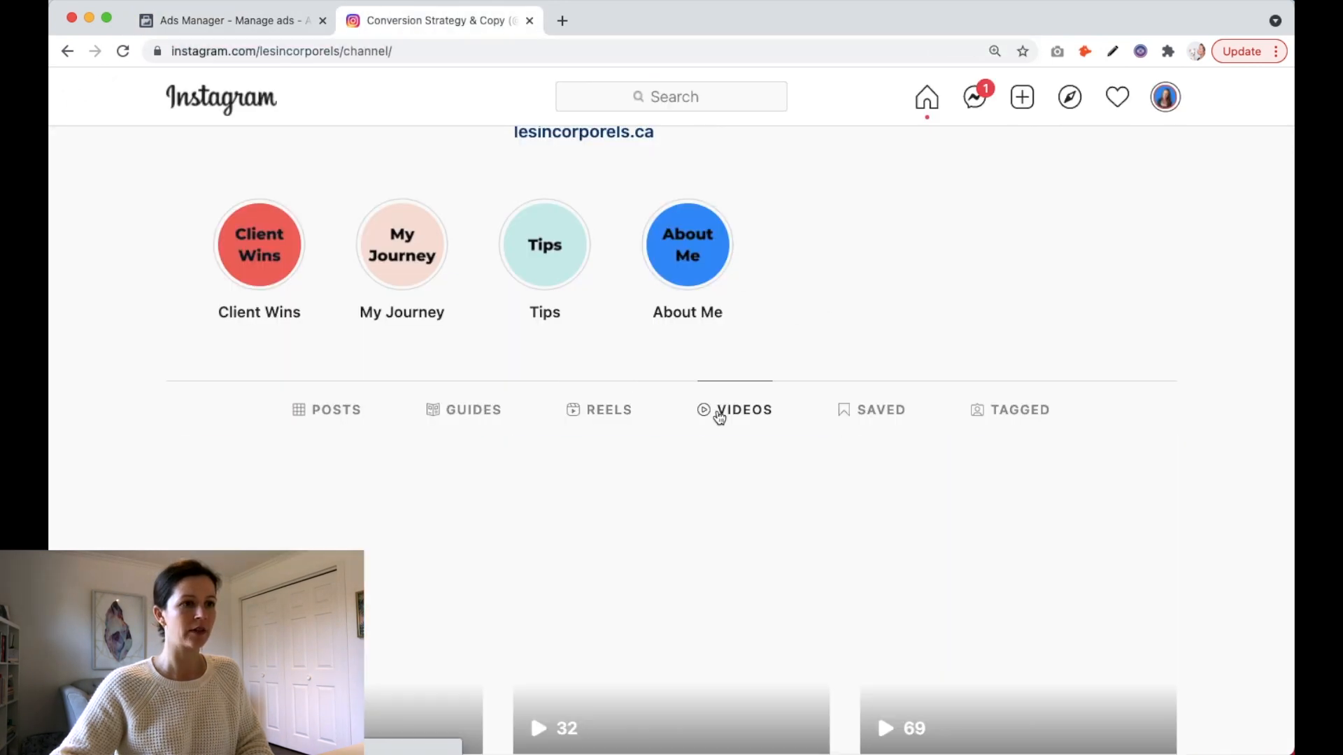
scroll(780, 375, "down", 1)
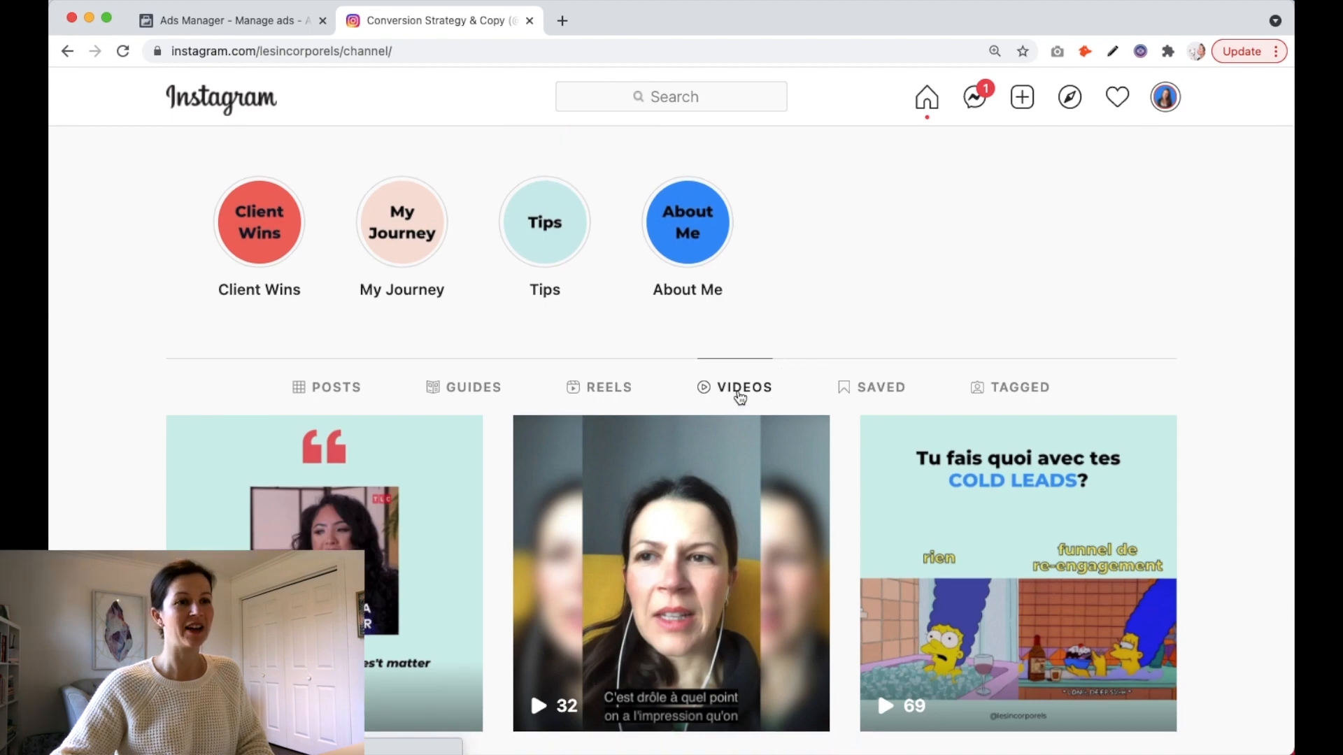
scroll(758, 393, "down", 10)
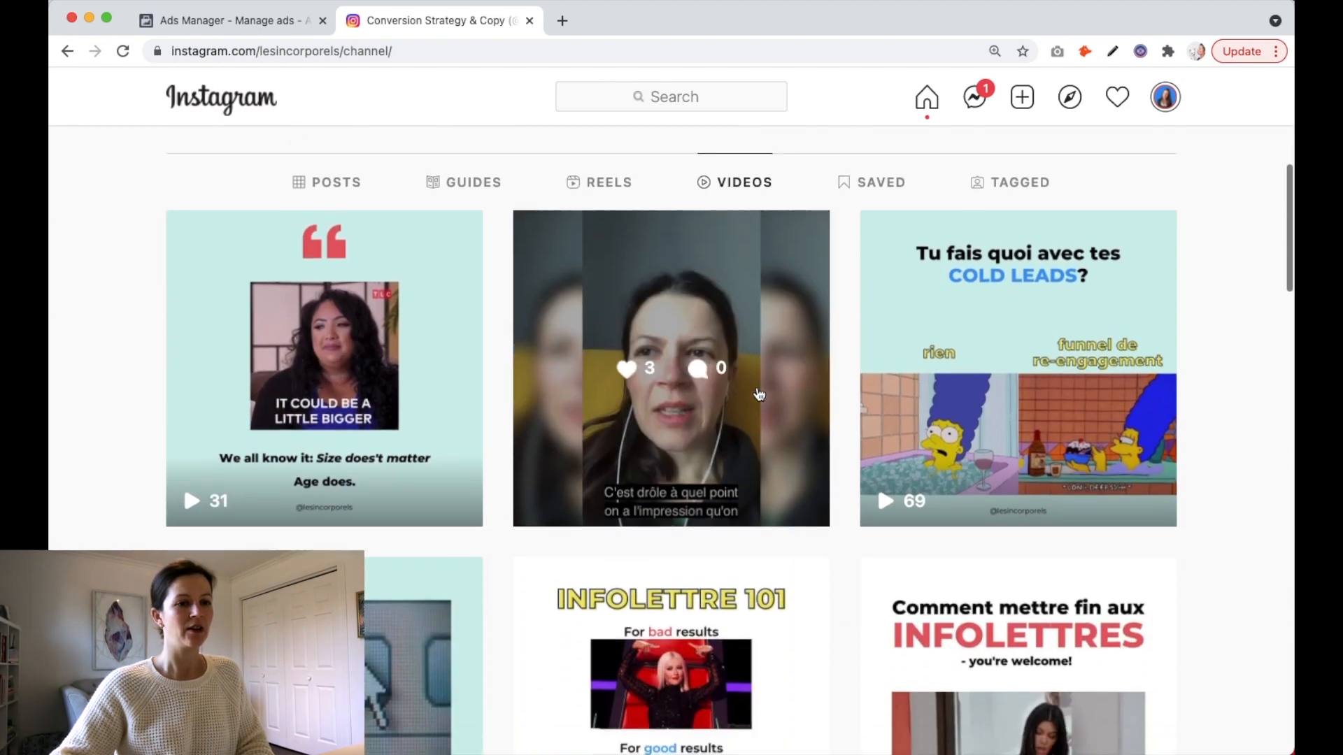
scroll(759, 395, "down", 18)
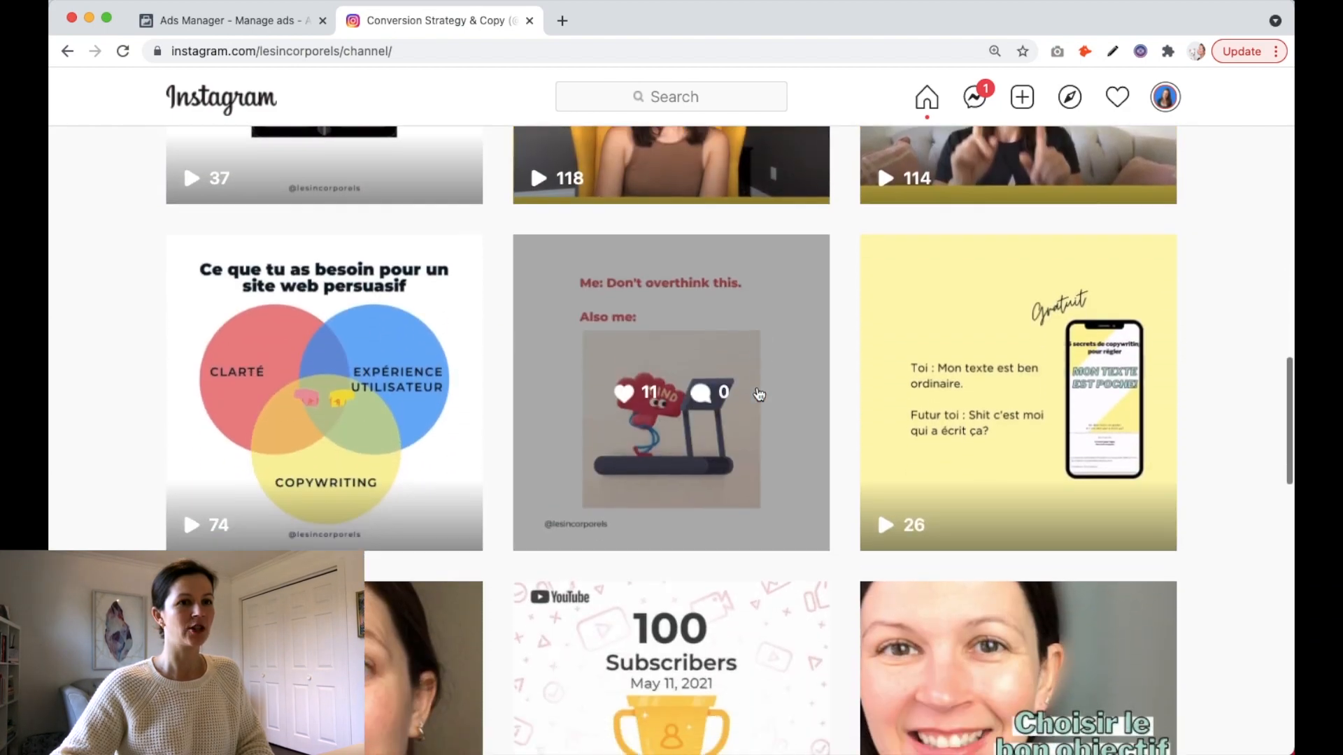
scroll(759, 394, "down", 8)
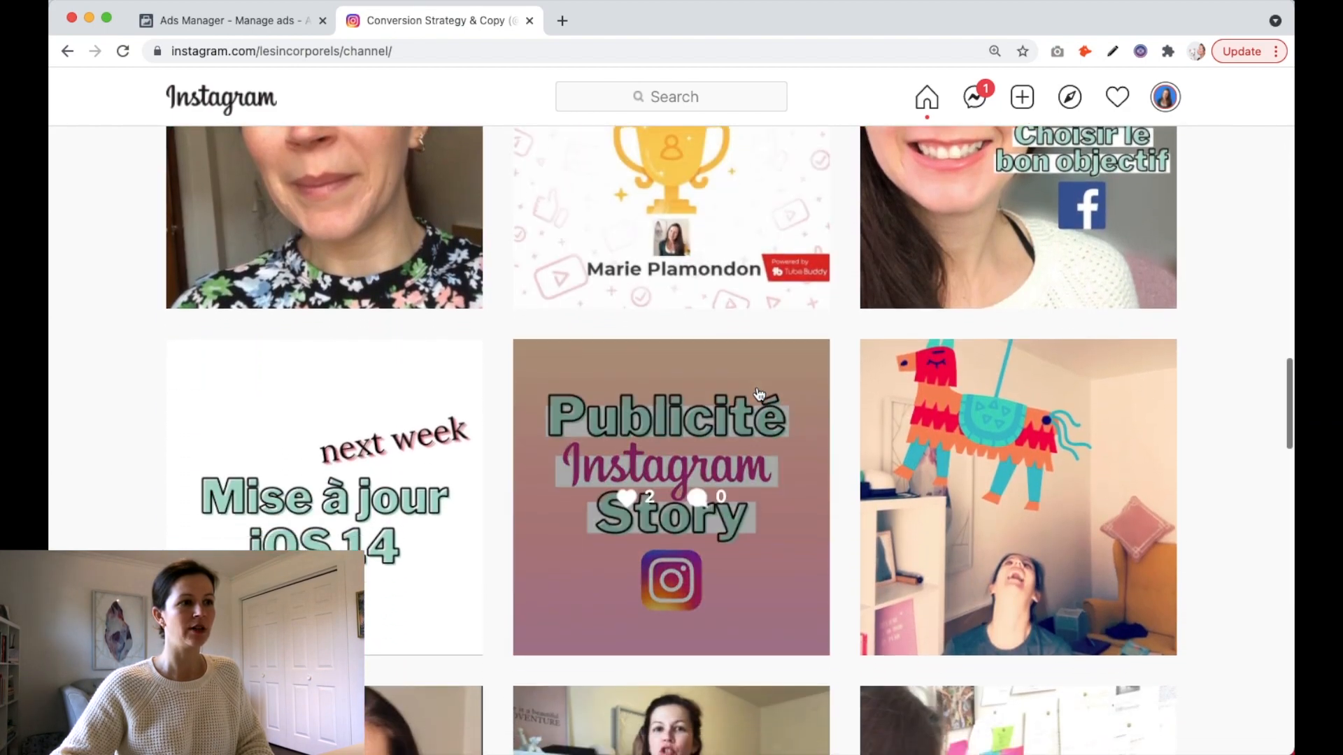
scroll(759, 394, "down", 5)
scroll(759, 393, "down", 4)
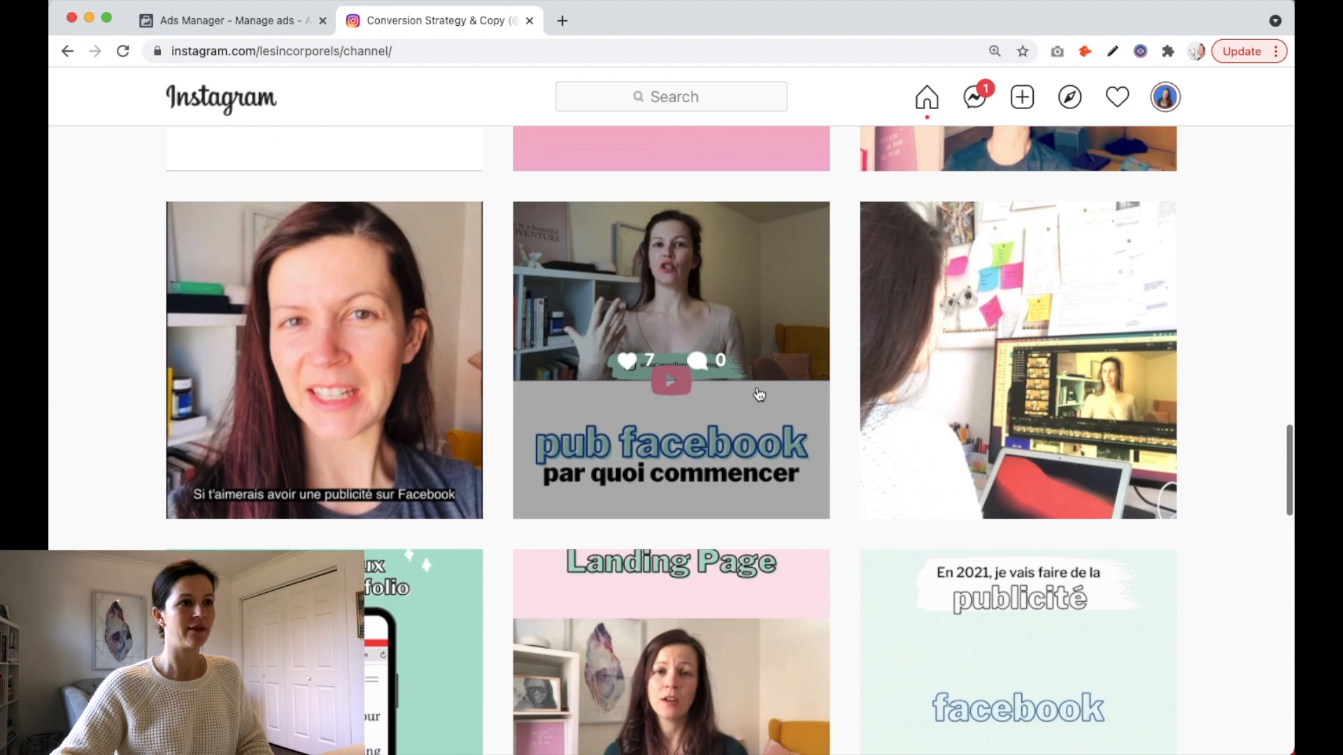
scroll(759, 394, "down", 2)
scroll(387, 366, "up", 2)
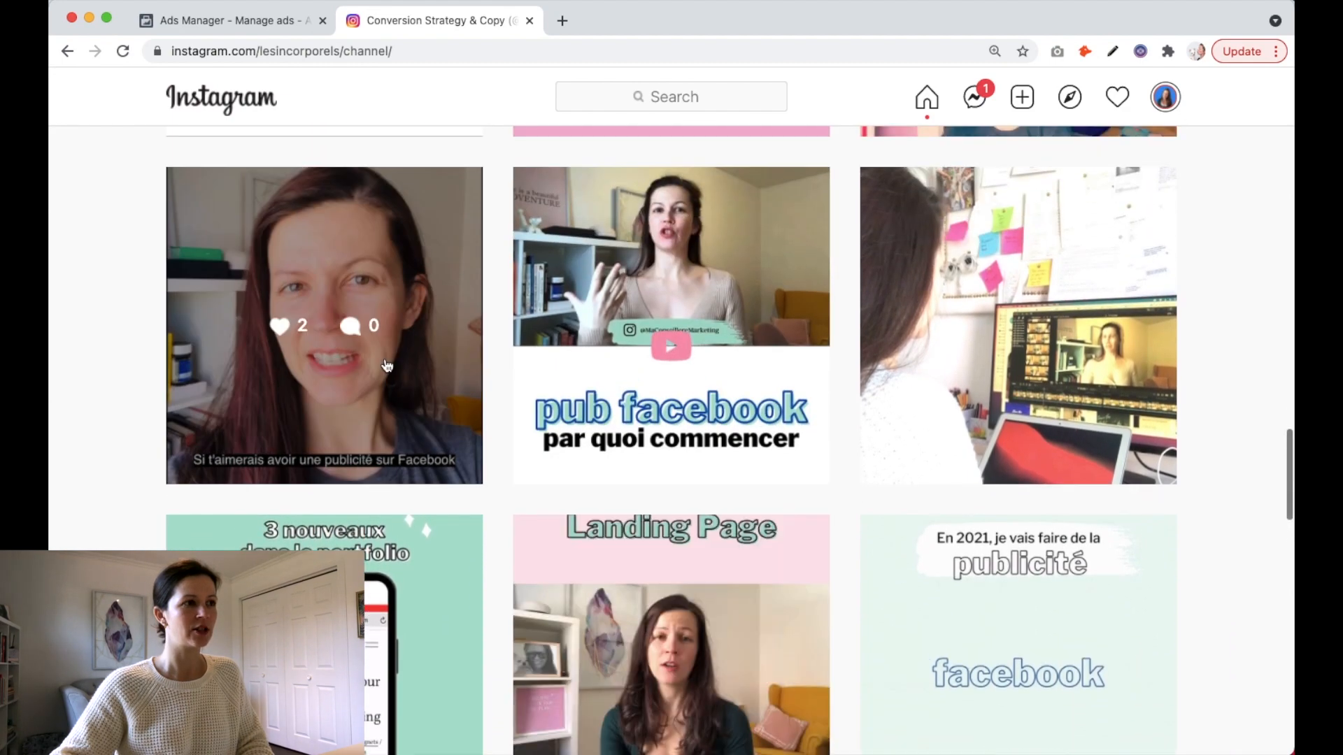
scroll(387, 365, "down", 6)
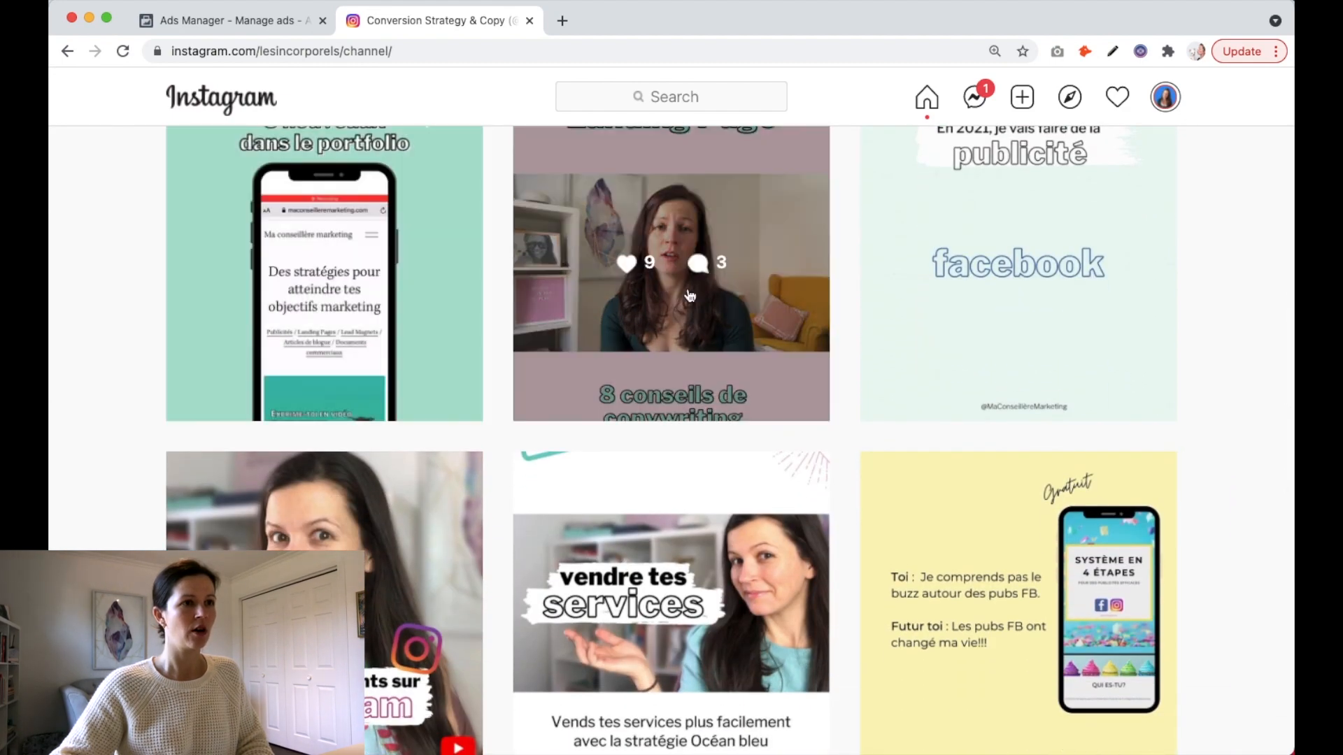
scroll(631, 281, "up", 1)
left_click(632, 280)
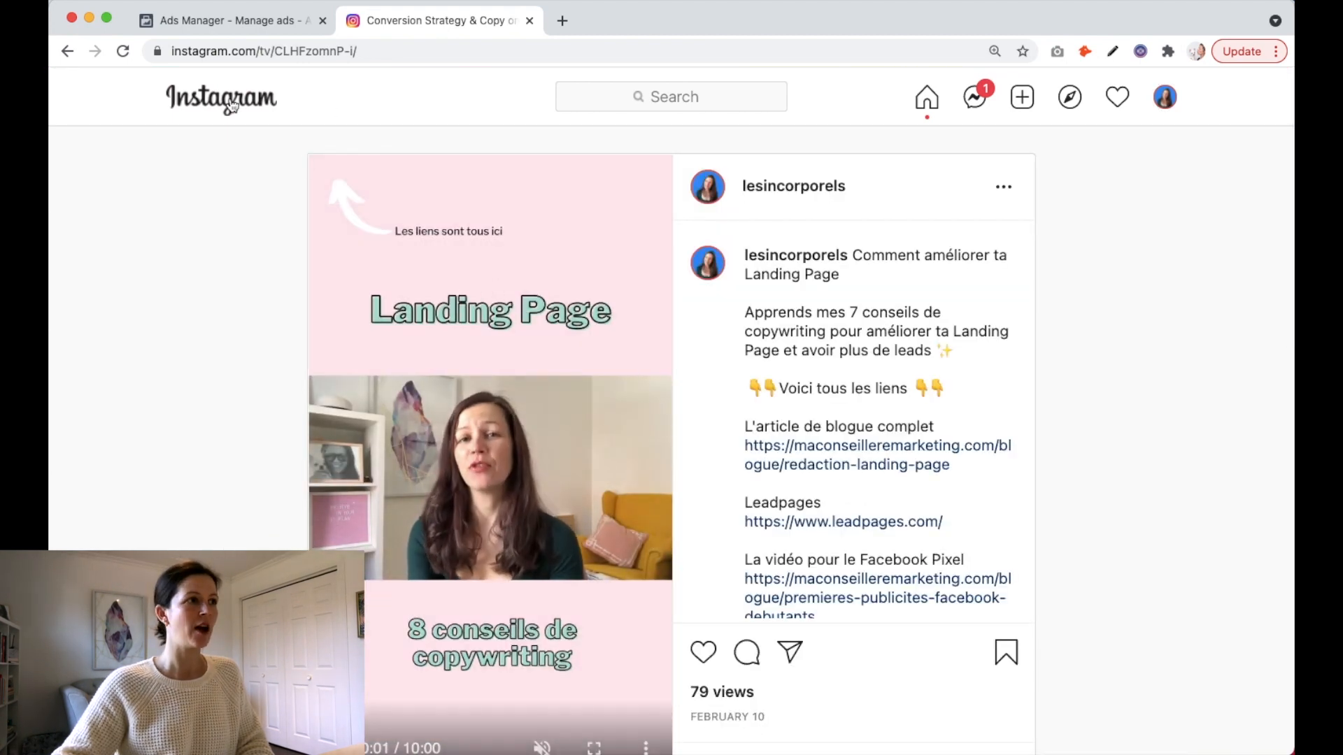
left_click(211, 52)
key("super+c")
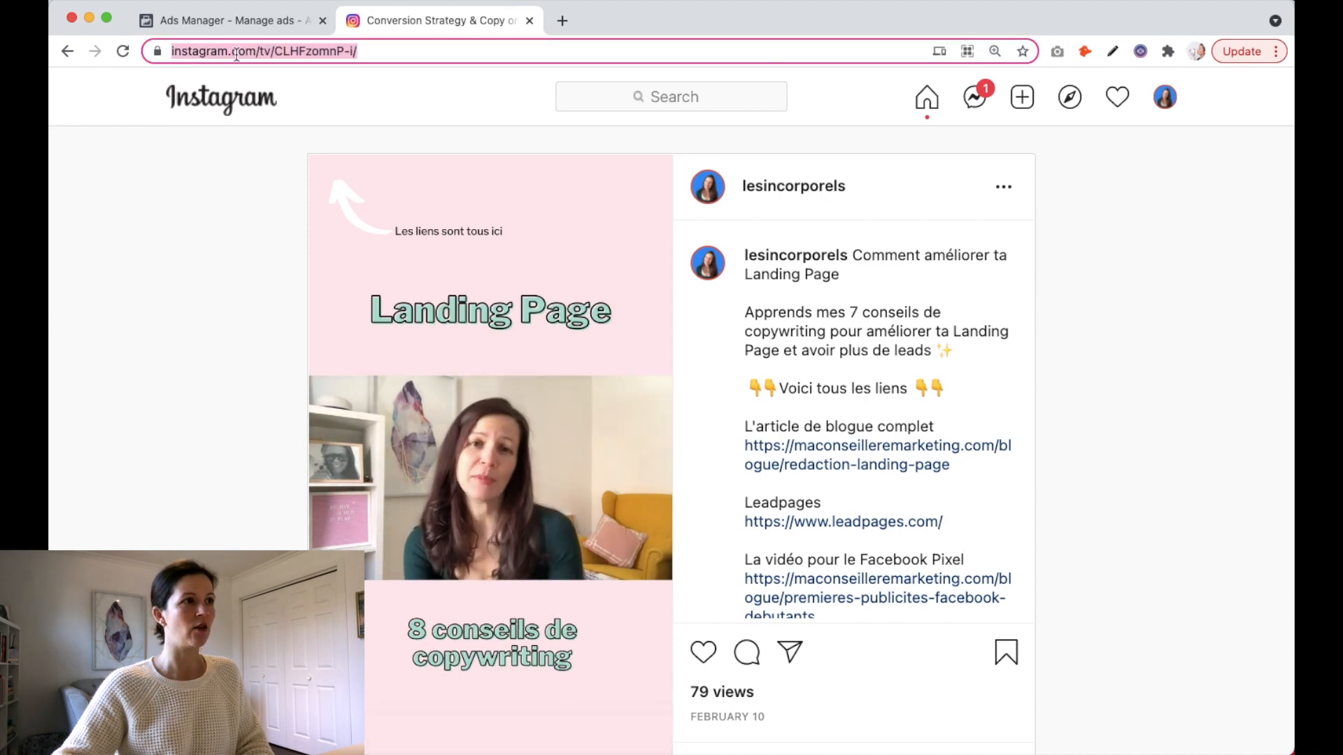
left_click(204, 23)
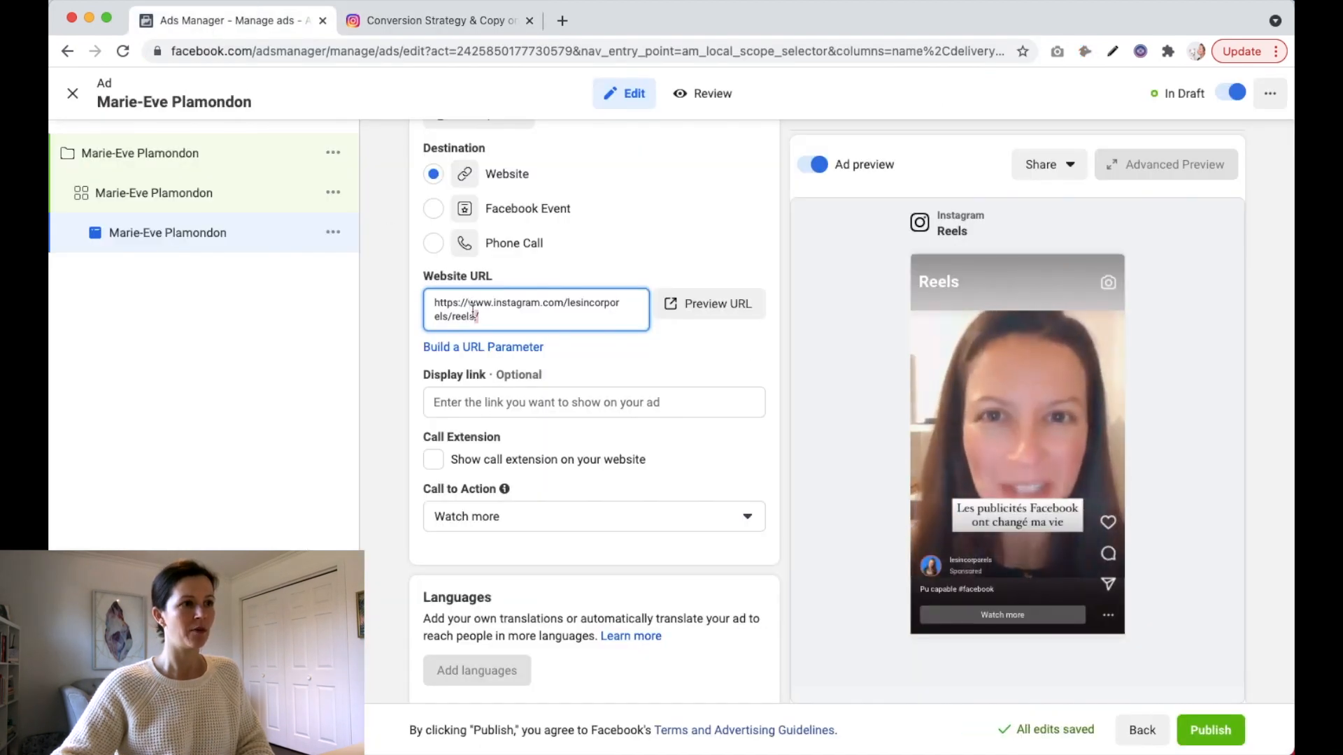
triple_click(470, 302)
key("super+v")
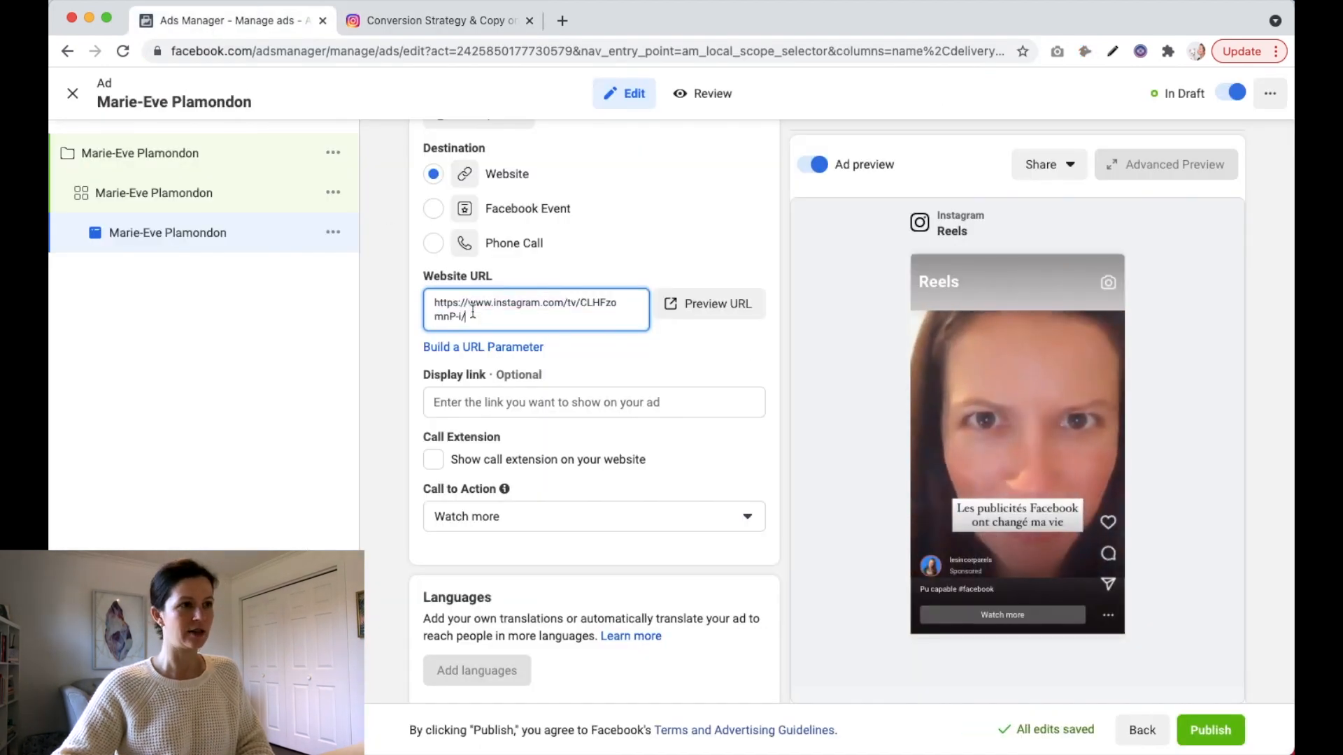
left_click(740, 344)
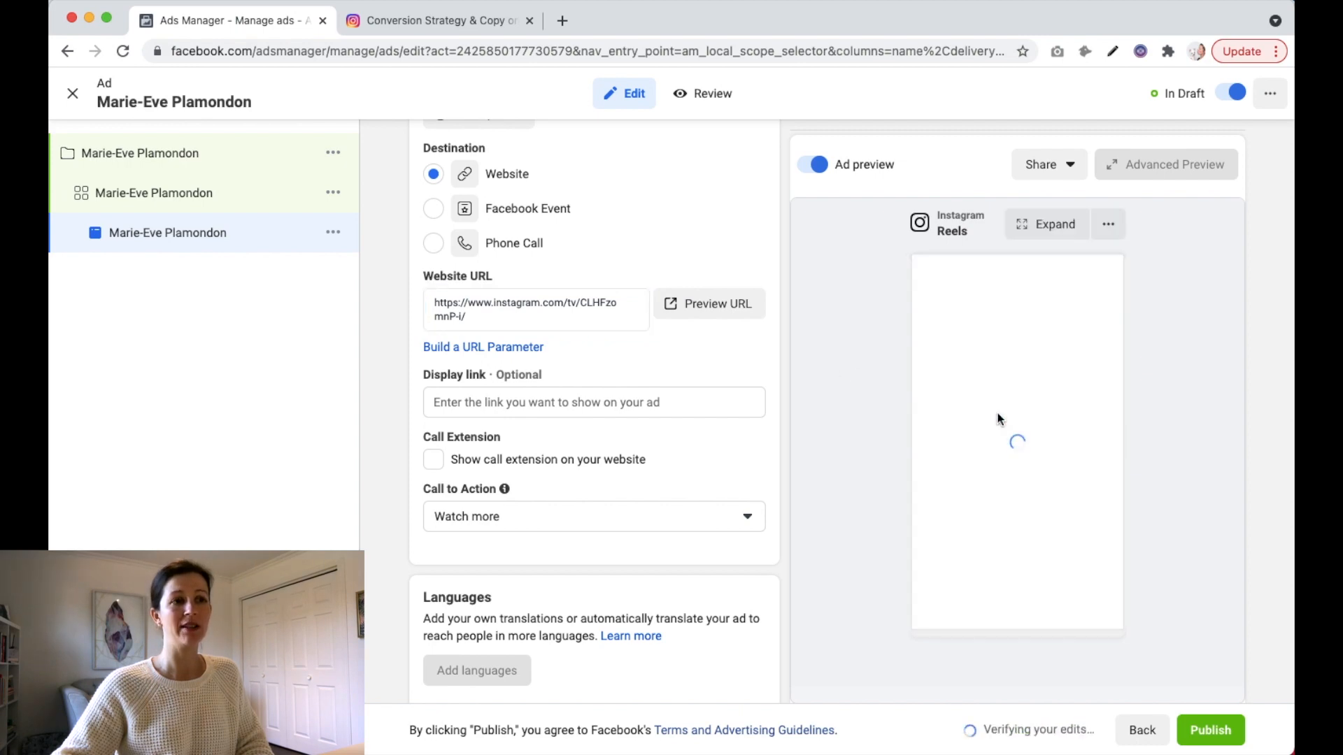
left_click(554, 321)
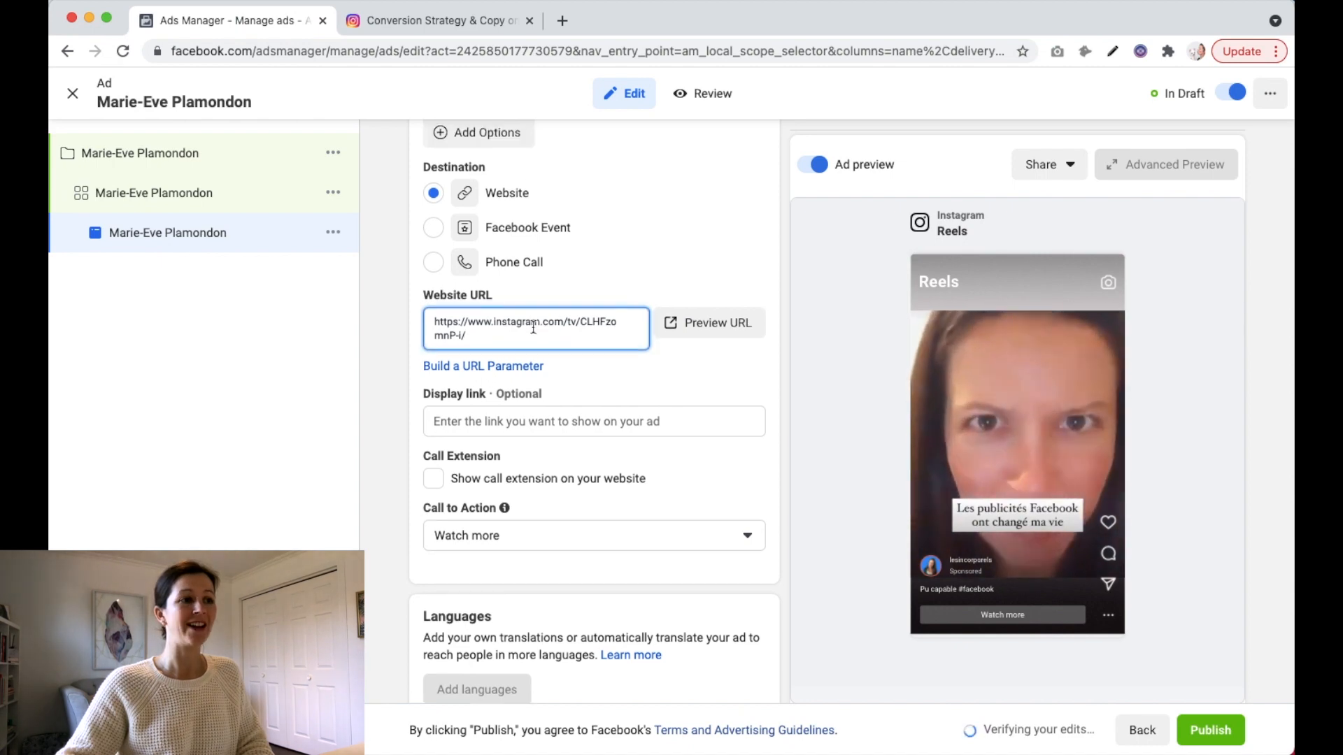